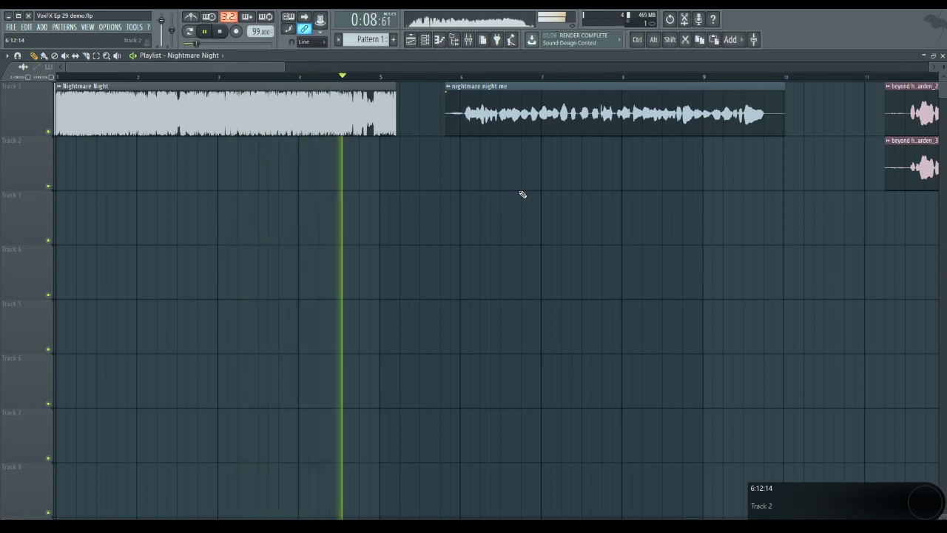
- Listen to the Nightmare Night clip from the start and the nightmare night me vocal clip from bar 6
key(space)
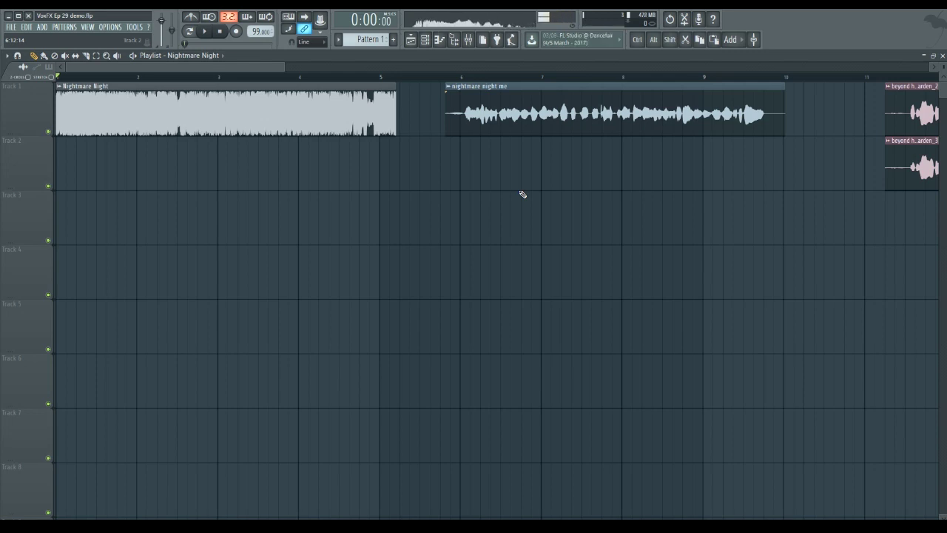
key(space)
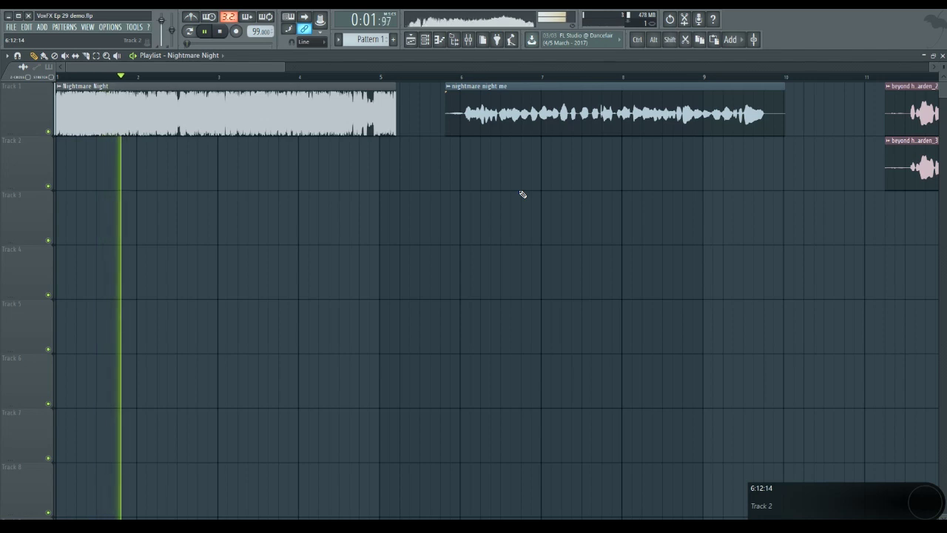
key(space)
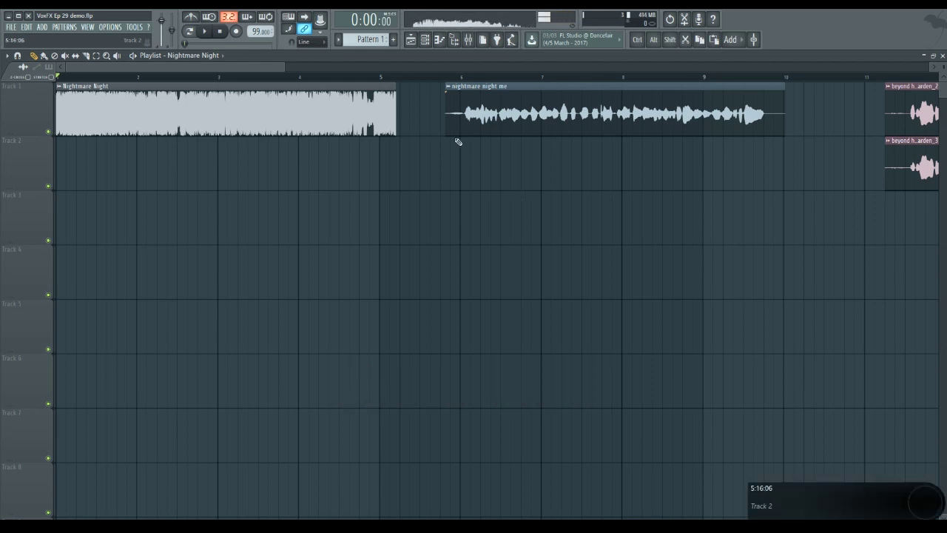
click(462, 80)
key(space)
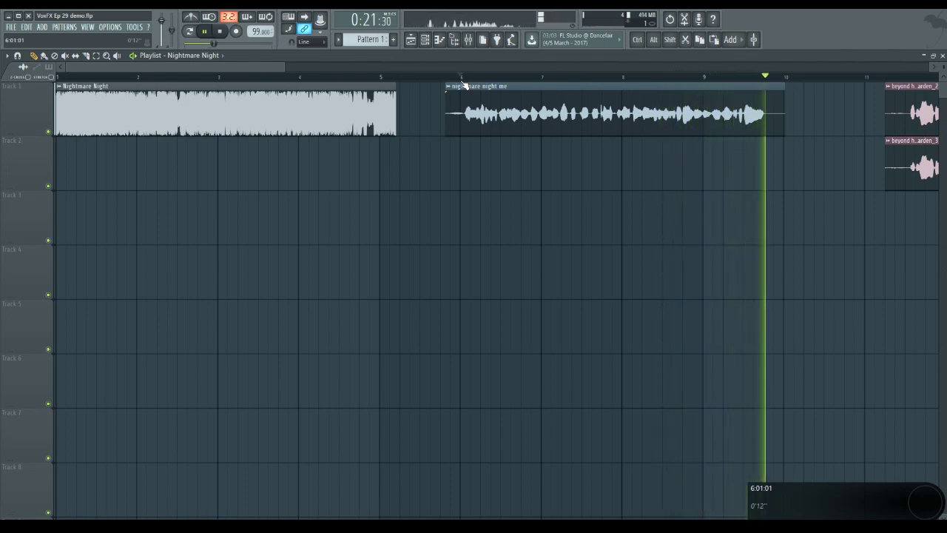
key(space)
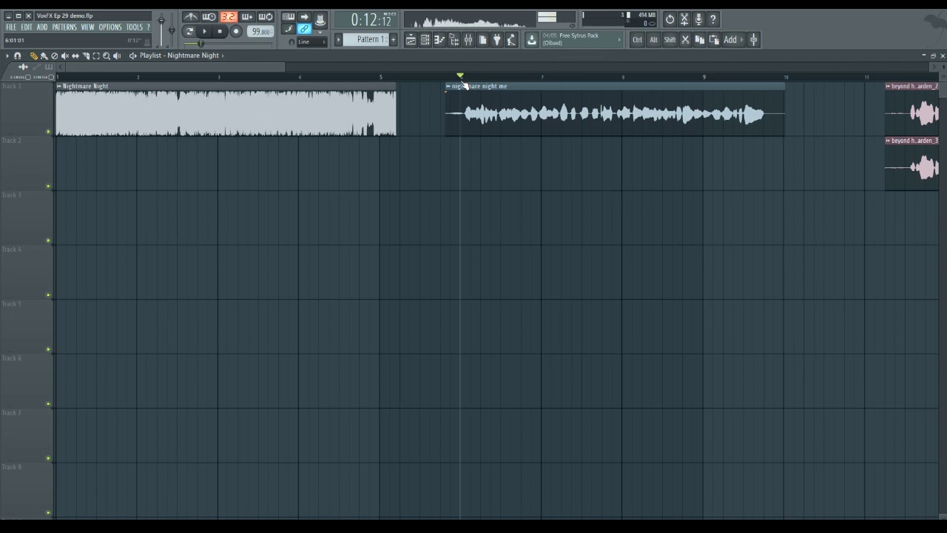
- Load the nightmare night me sample into the Newtone effect on mixer track nn1 and maximize the Newtone editor
key(F9)
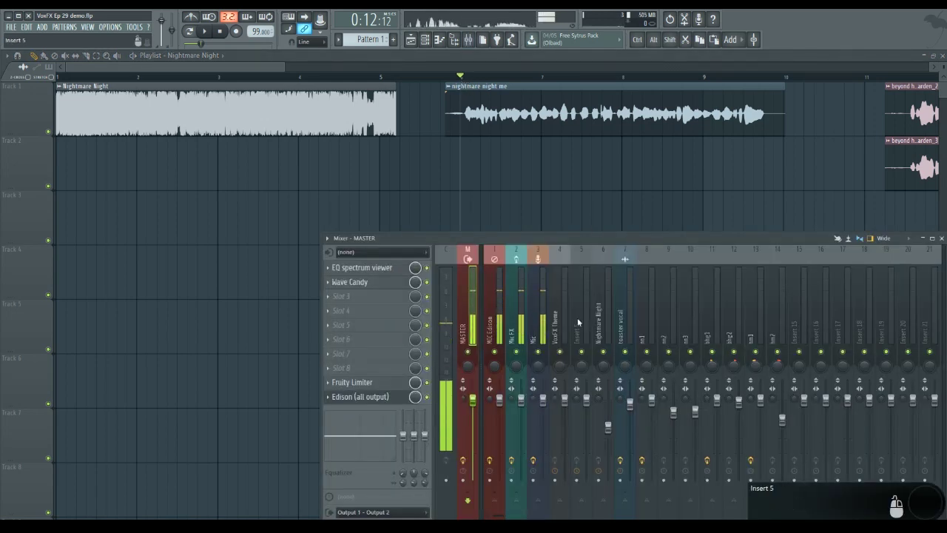
click(641, 318)
click(382, 269)
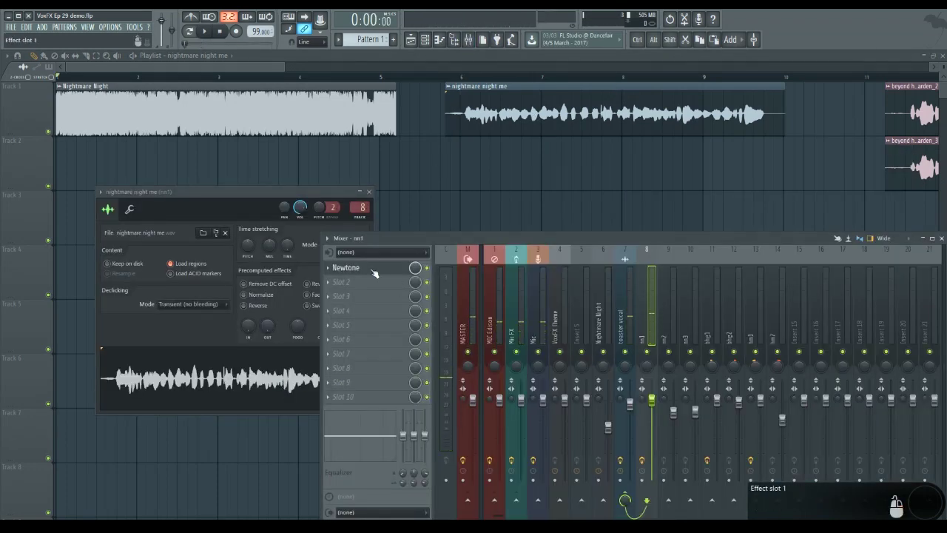
click(380, 269)
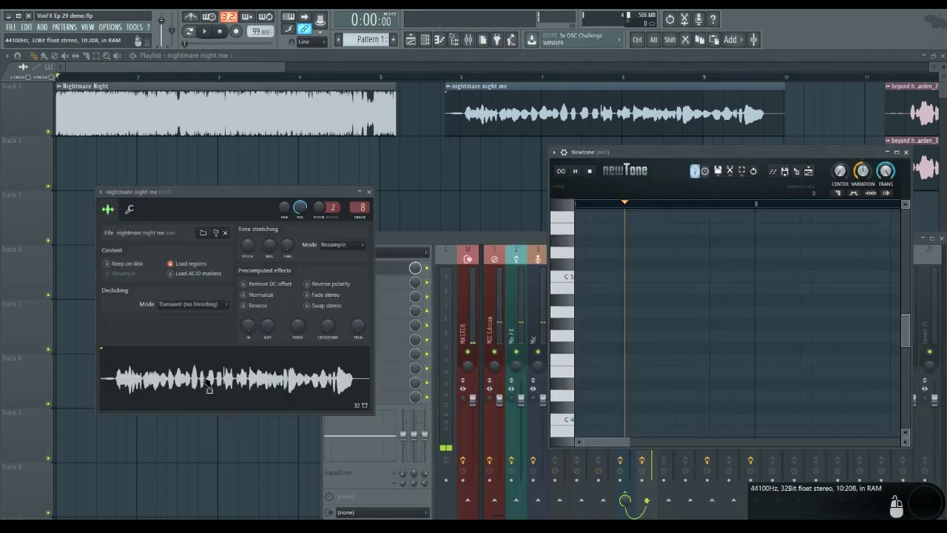
drag(207, 383, 651, 318)
click(896, 152)
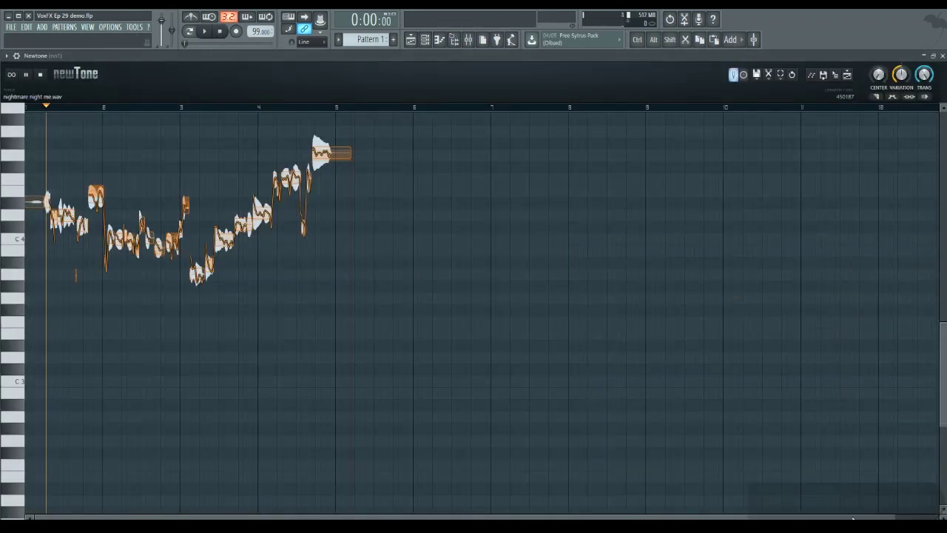
- Raise Newtone's Center correction to maximum so all vocal notes snap to semitones, and play the result
drag(894, 517, 357, 483)
drag(944, 415, 941, 375)
drag(942, 336, 943, 353)
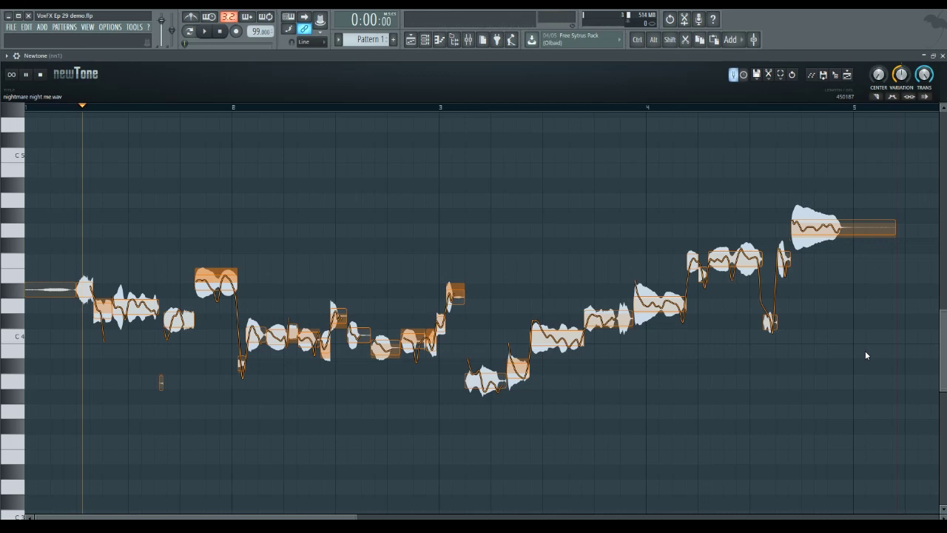
drag(878, 75, 878, 18)
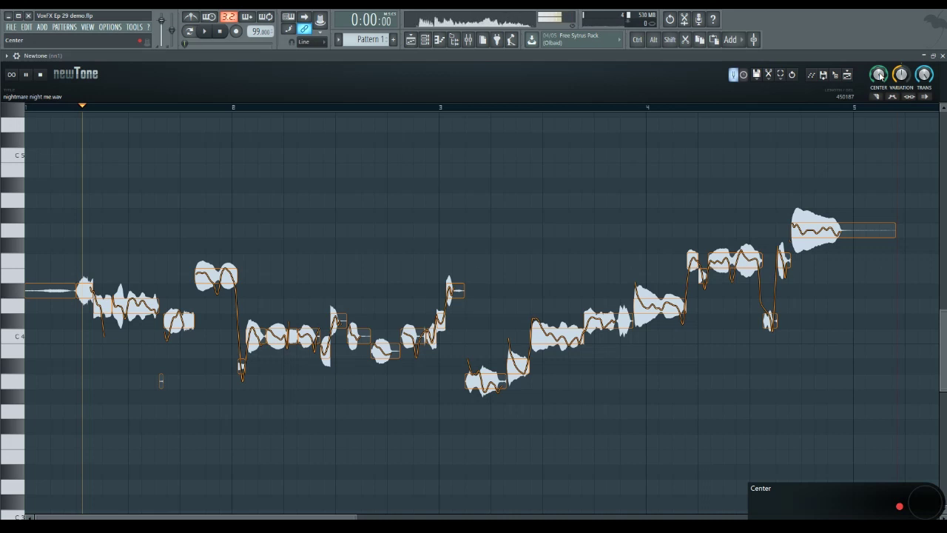
key(space)
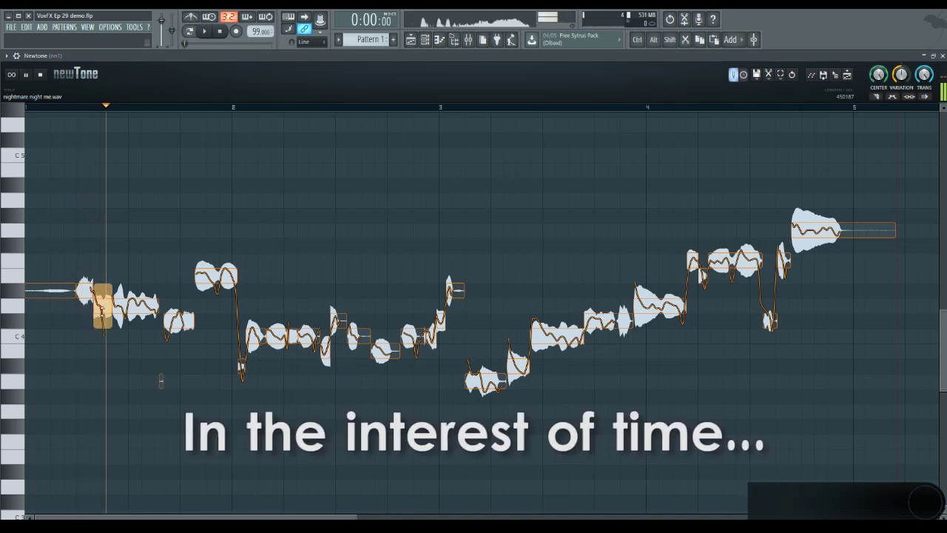
- Retune the off-pitch vocal notes one by one, including raising the short C#4 note near the end to D4, checking by ear between edits
drag(326, 351, 336, 306)
click(270, 108)
click(315, 108)
drag(411, 336, 412, 350)
click(348, 108)
drag(501, 381, 501, 366)
click(366, 108)
drag(431, 336, 432, 305)
click(448, 108)
drag(769, 320, 771, 305)
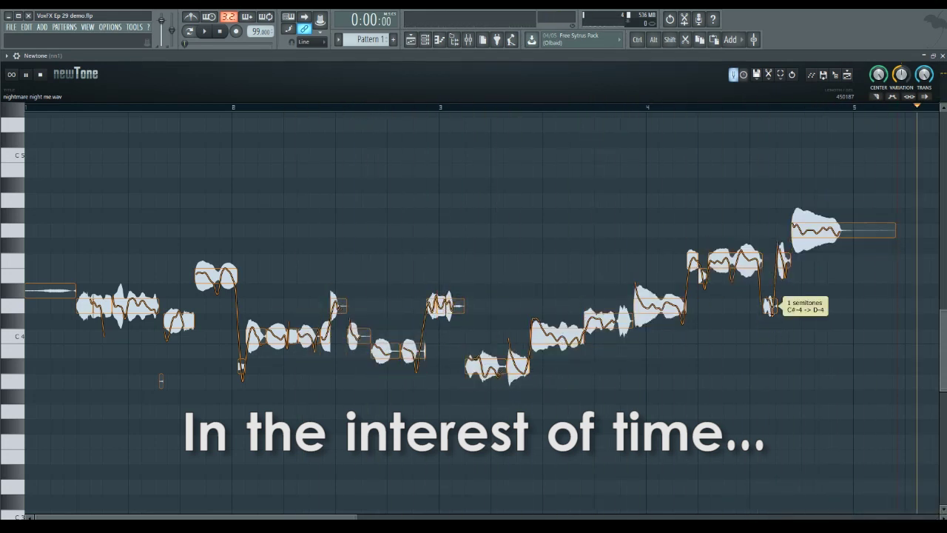
click(293, 107)
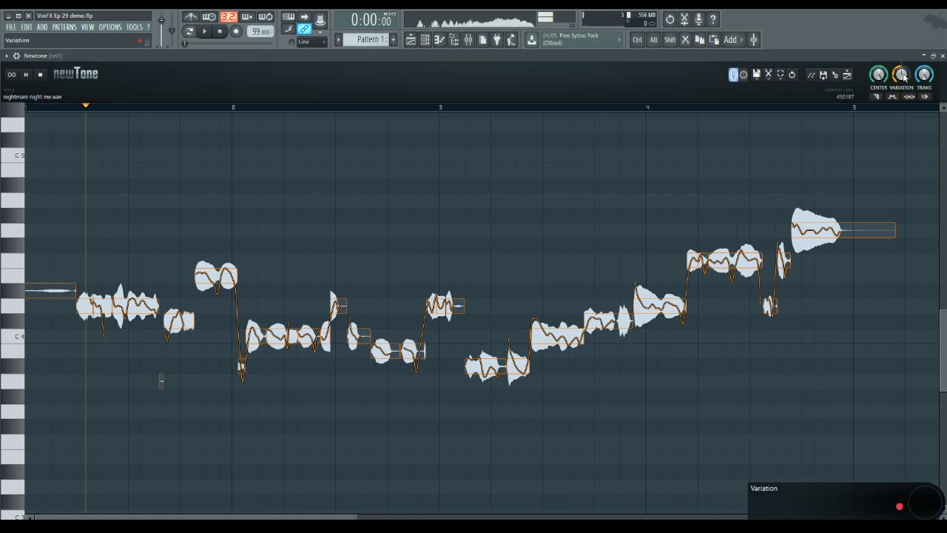
- Lower Newtone's Variation to flatten the pitch curves of the notes and play back the vocal
drag(901, 74, 901, 141)
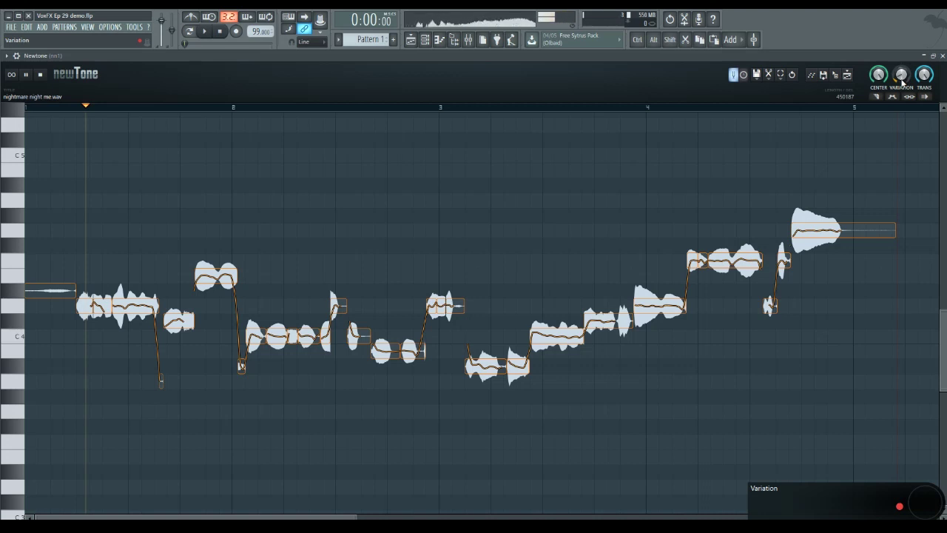
key(space)
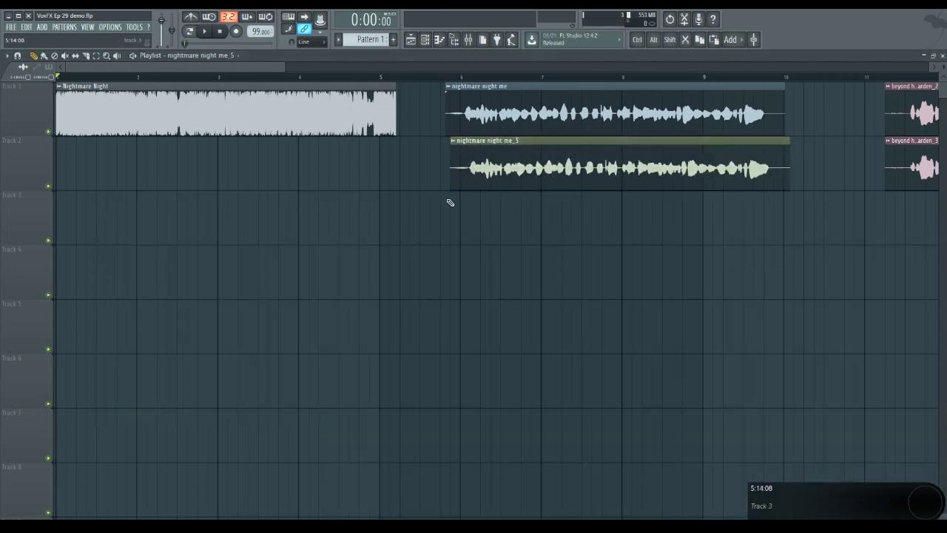
- Align the start of the nightmare night me_5 clip on Track 2 with the original vocal clip above it
scroll(442, 220, up, 7)
drag(554, 169, 536, 169)
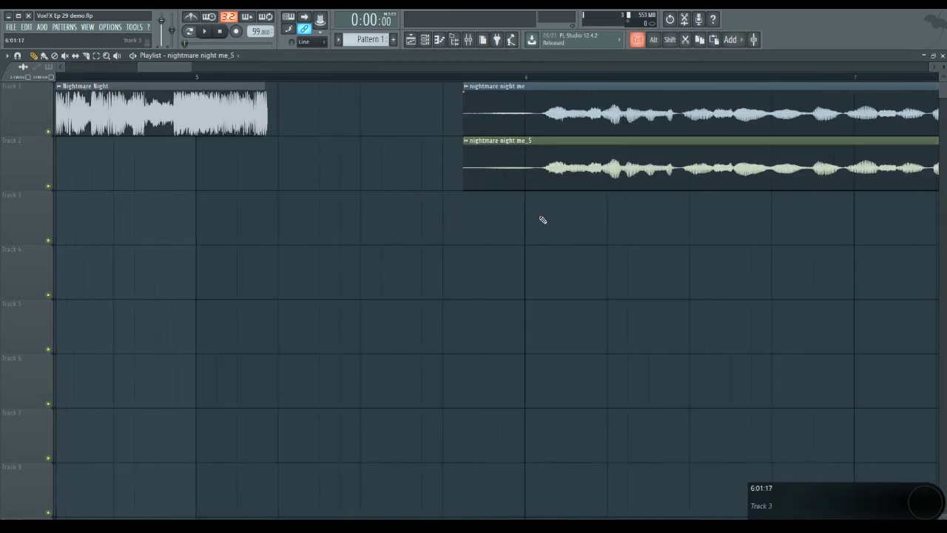
- Delete the original nightmare night me clip and move the nightmare night me_5 clip into its place on Track 1
scroll(539, 225, down, 6)
right_click(537, 101)
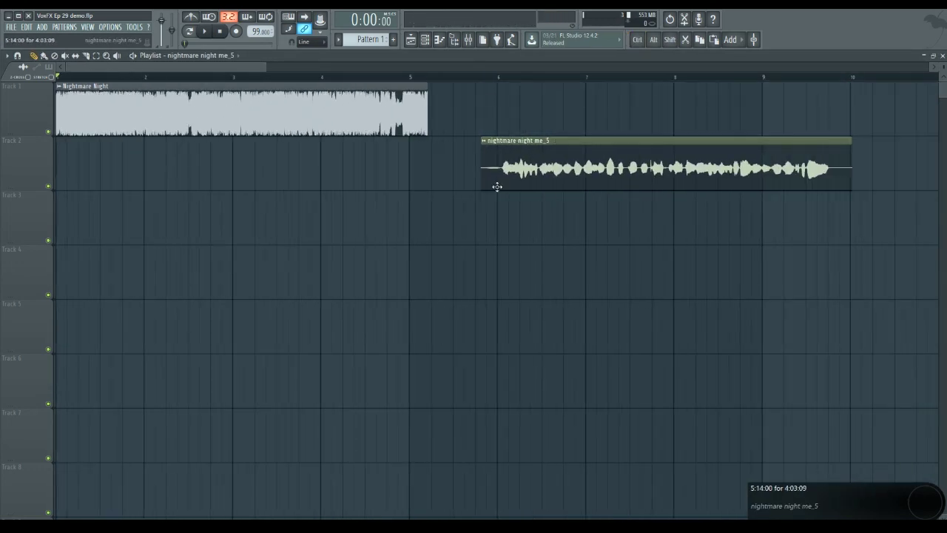
drag(496, 186, 484, 125)
- Reopen Newtone from mixer track nn1 in full size, select all vocal notes and lower them by 12 semitones
key(F9)
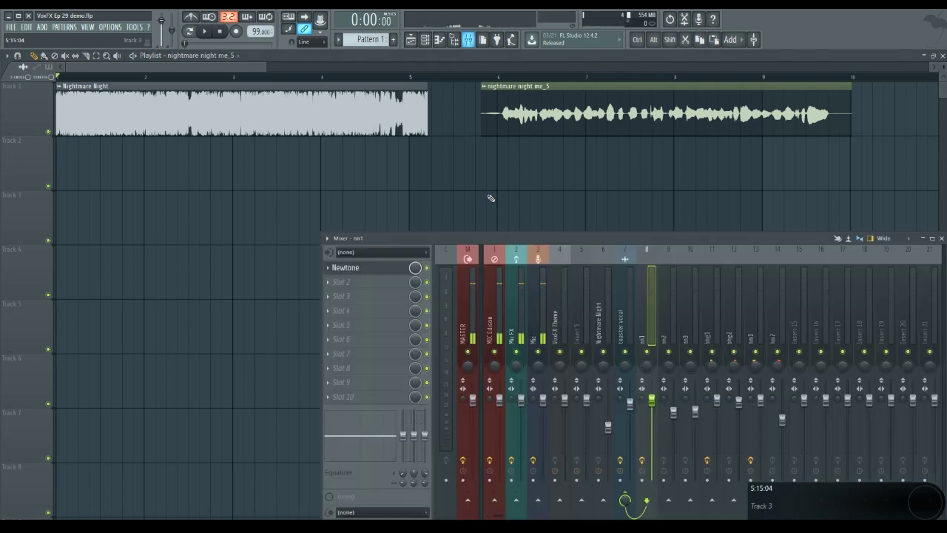
click(370, 268)
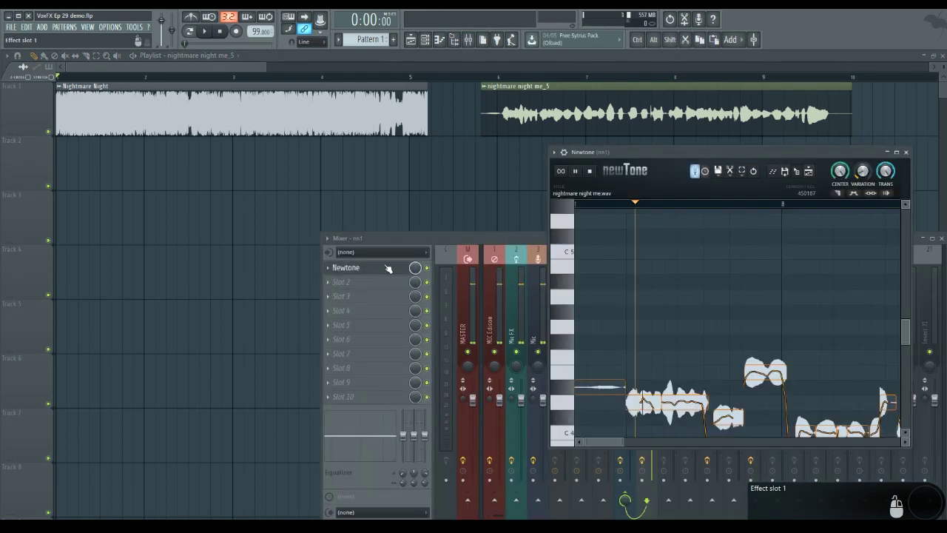
click(896, 152)
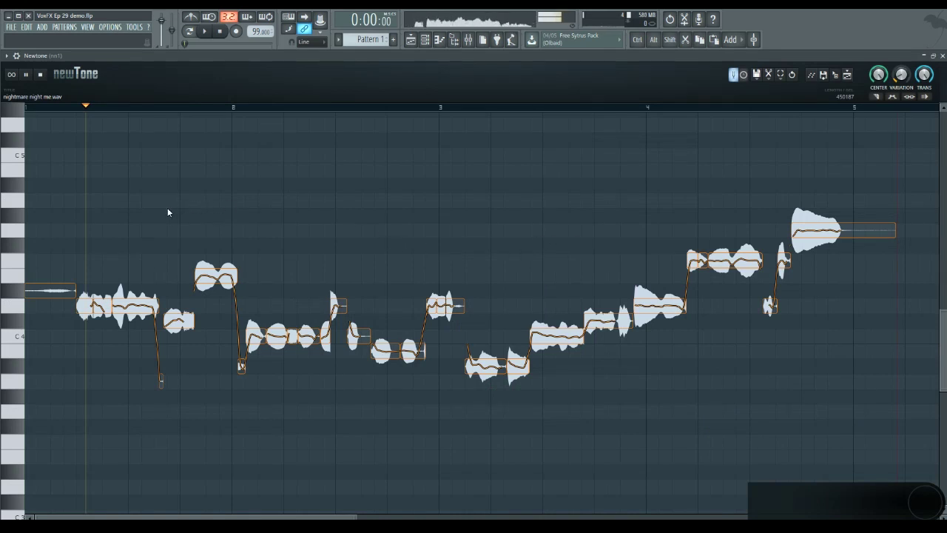
scroll(164, 213, down, 2)
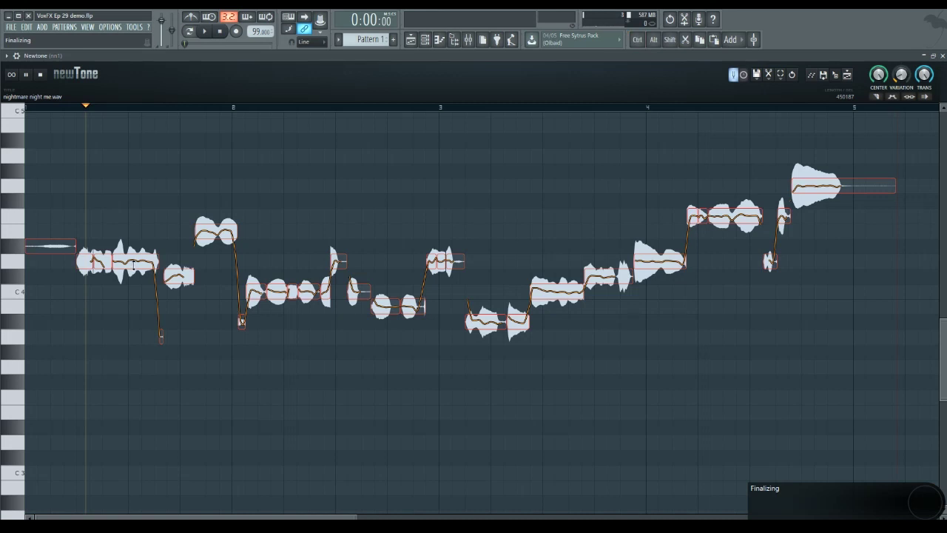
drag(133, 263, 133, 443)
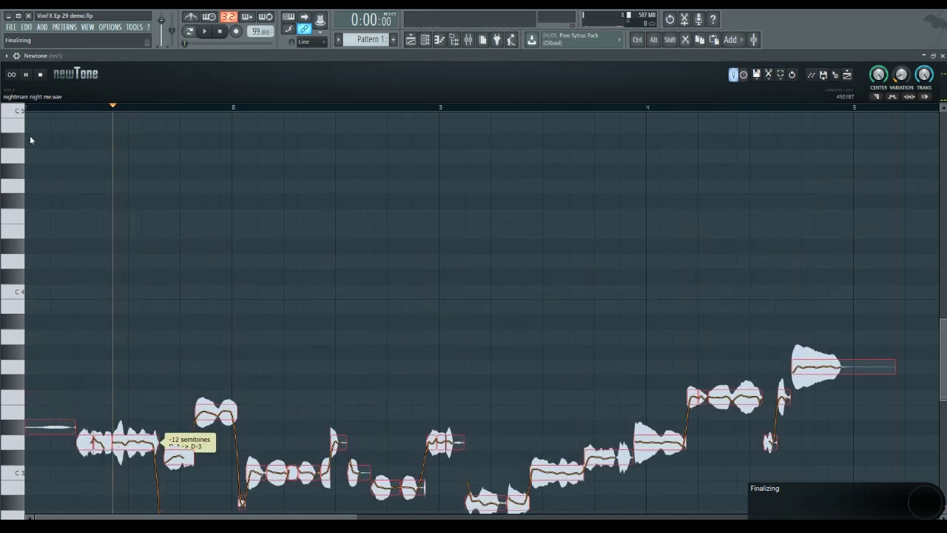
- Audition the octave-lower vocal, place it on playlist Track 2 aligned with nightmare night me_5, and set the playhead at the clips' start
click(26, 75)
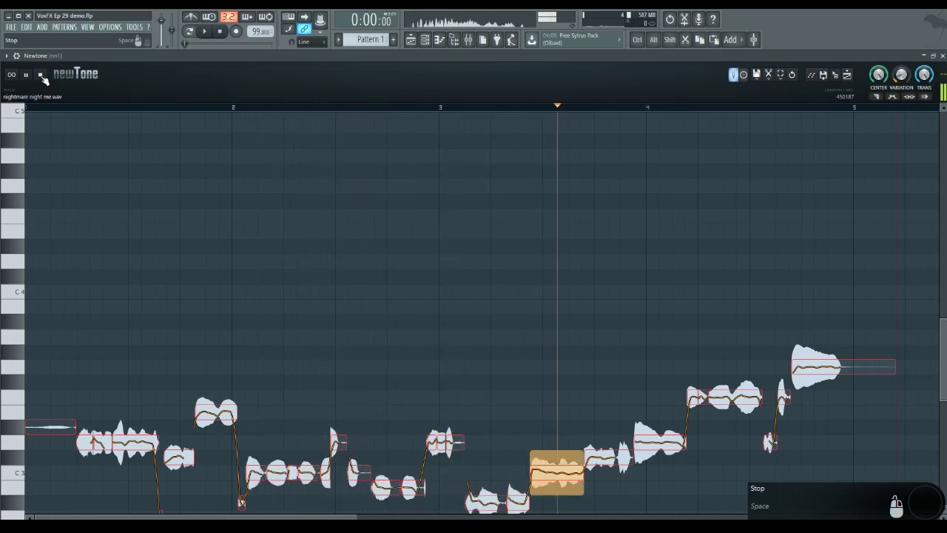
click(41, 76)
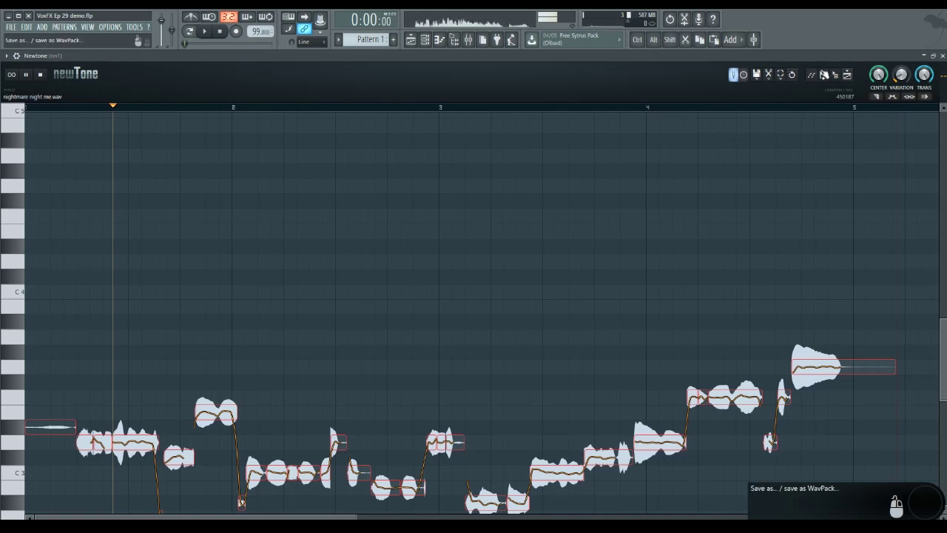
drag(834, 75, 481, 153)
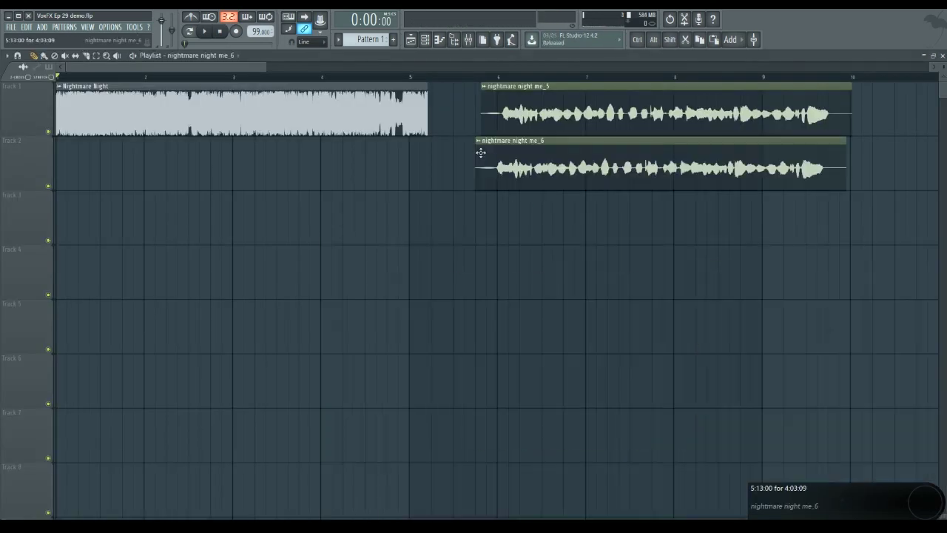
scroll(670, 249, up, 2)
click(452, 77)
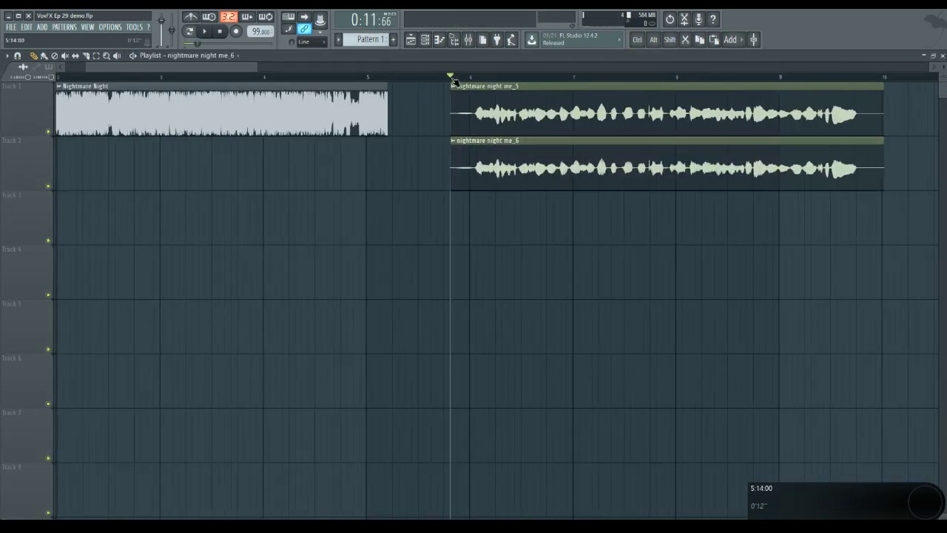
- Reopen the maximized Newtone editor from mixer track nn1 and raise all selected vocal notes by 7 semitones
key(F9)
click(383, 266)
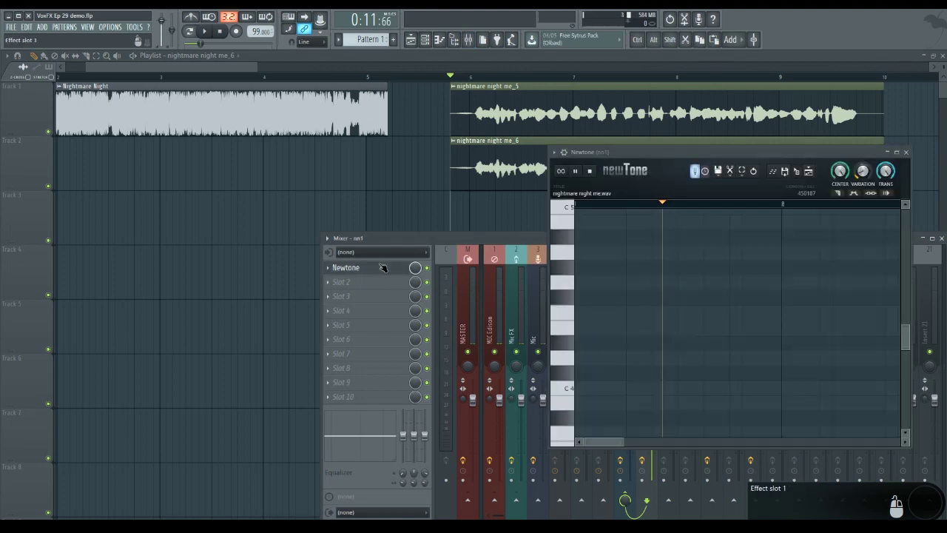
click(891, 151)
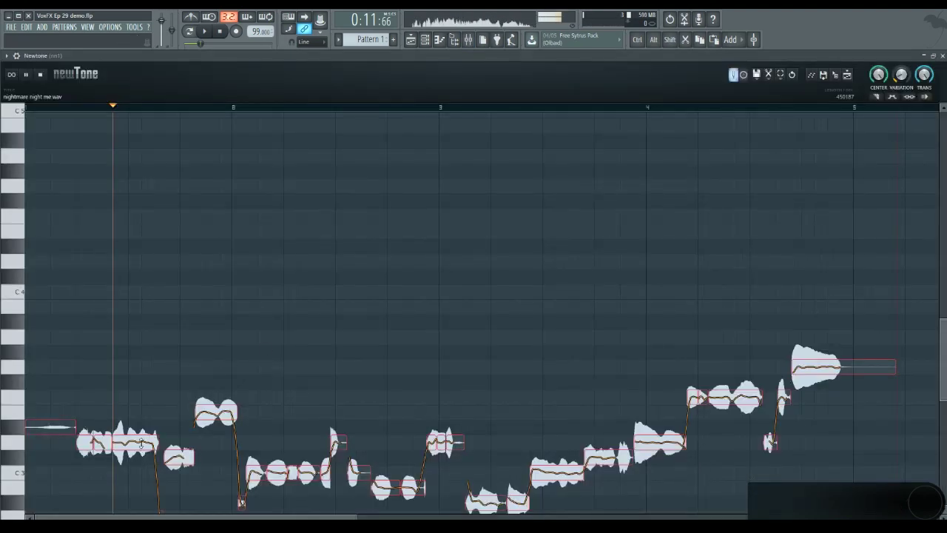
drag(141, 442, 140, 336)
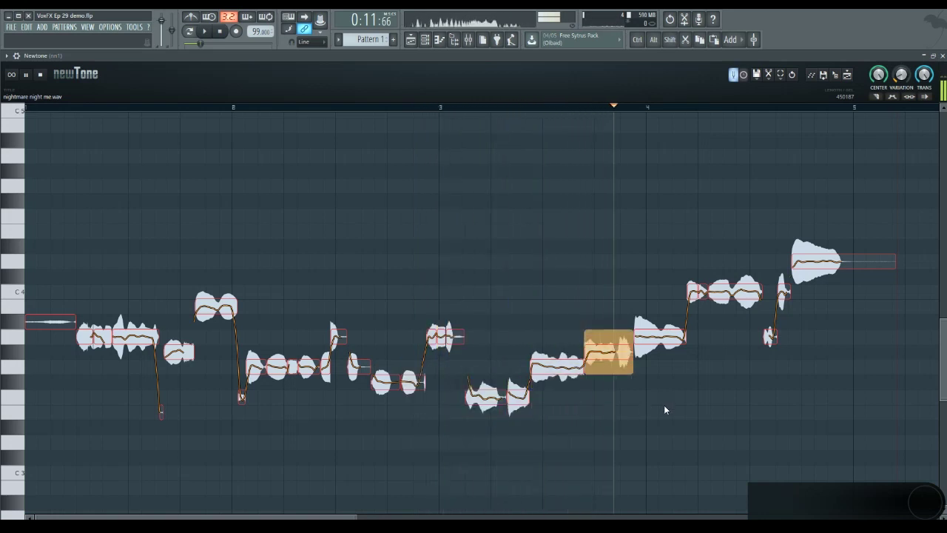
- Stop playback and place the new harmony version on playlist Track 3, aligned with the two vocal clips above
key(space)
drag(836, 75, 454, 201)
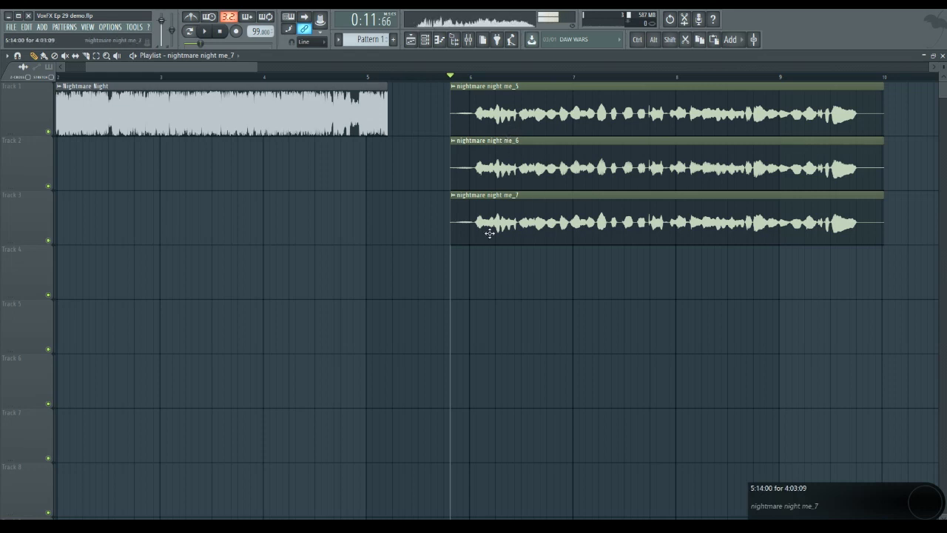
key(F9)
key(F9)
- Route the nightmare night me_5 clip to mixer track 8 (nn1)
double_click(553, 115)
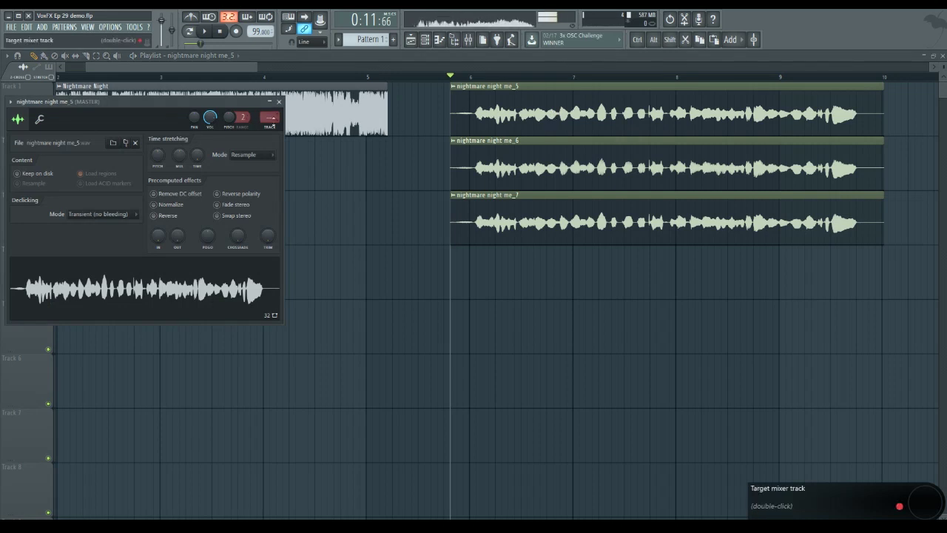
double_click(270, 118)
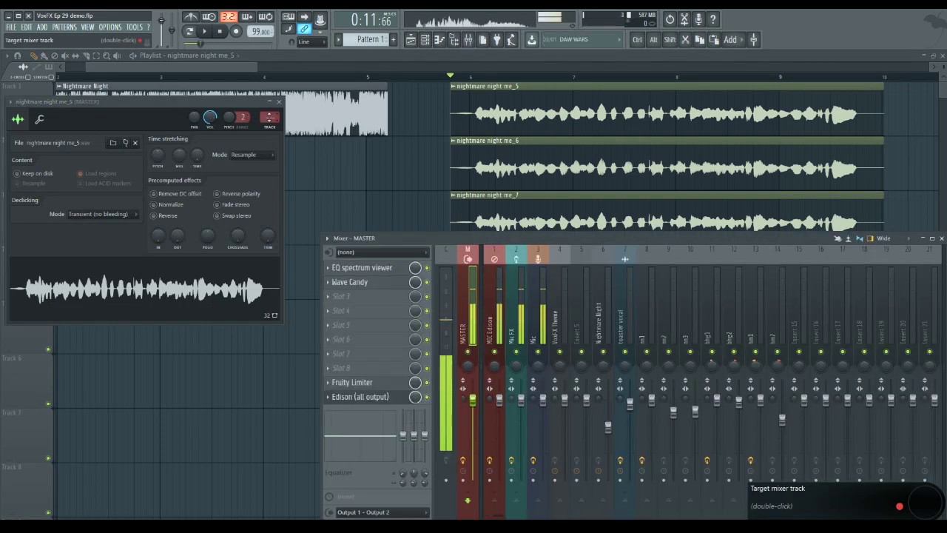
scroll(269, 117, up, 8)
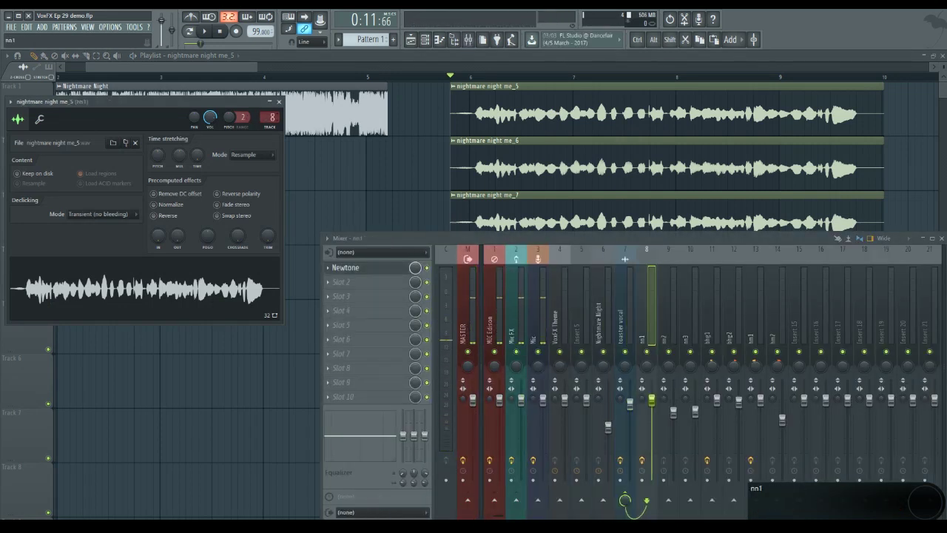
- Route the nightmare night me_6 clip to mixer track 9 (nn2) and nightmare night me_7 to mixer track 10 (nn3)
double_click(517, 163)
scroll(279, 130, up, 1)
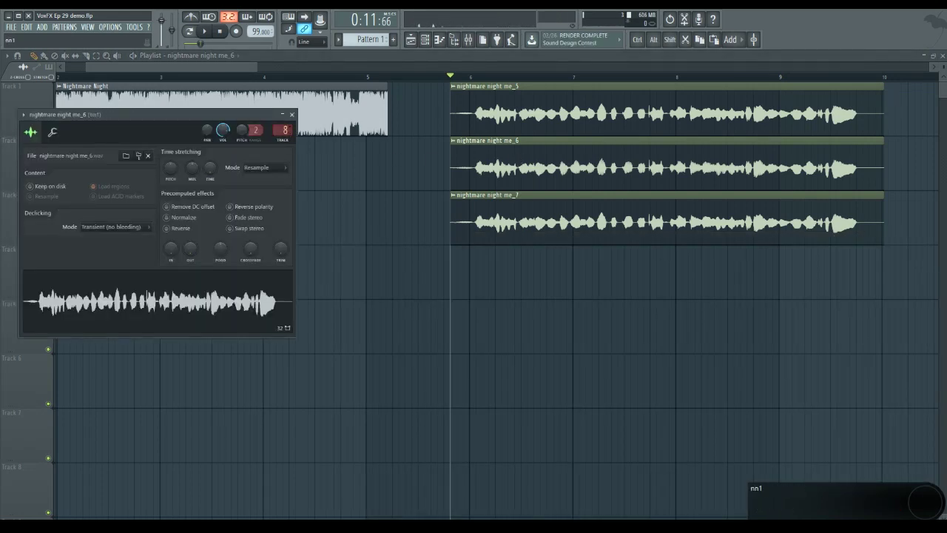
double_click(552, 225)
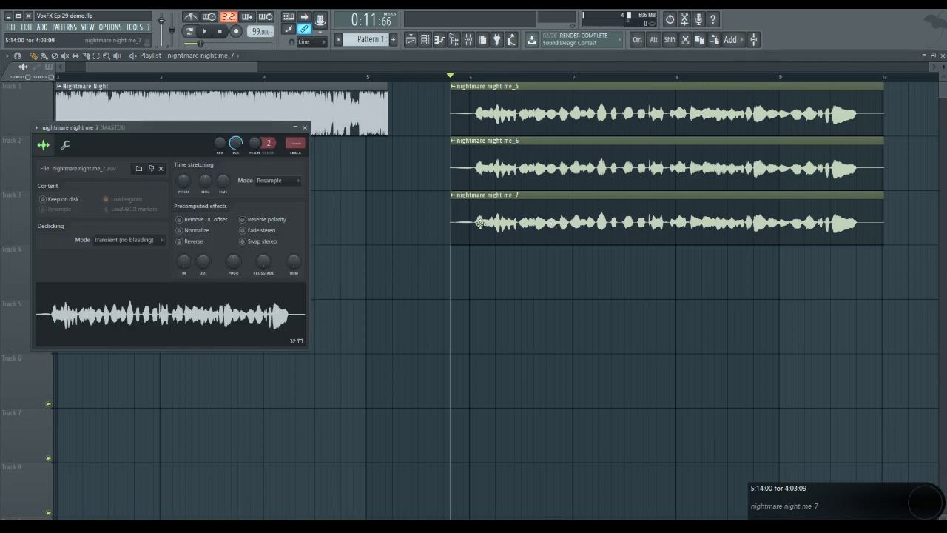
scroll(296, 143, up, 6)
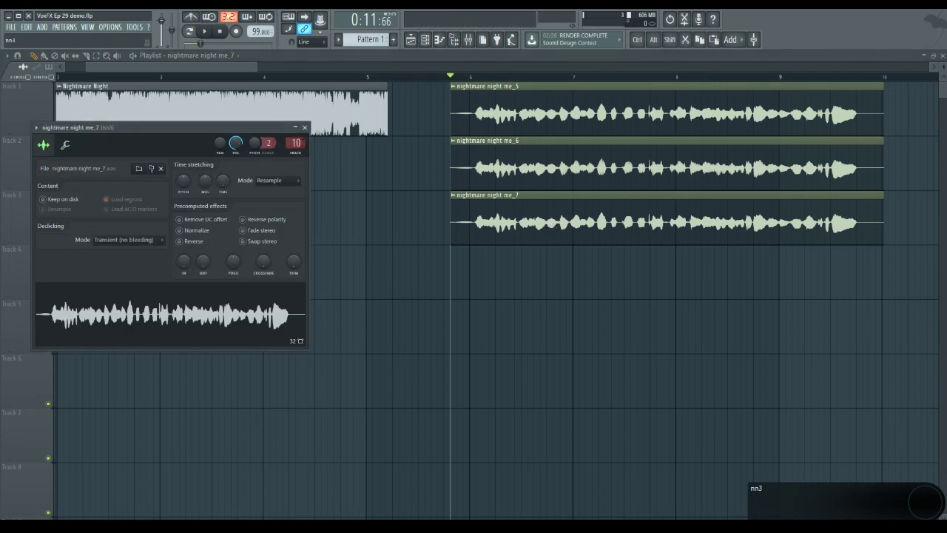
click(305, 127)
key(F9)
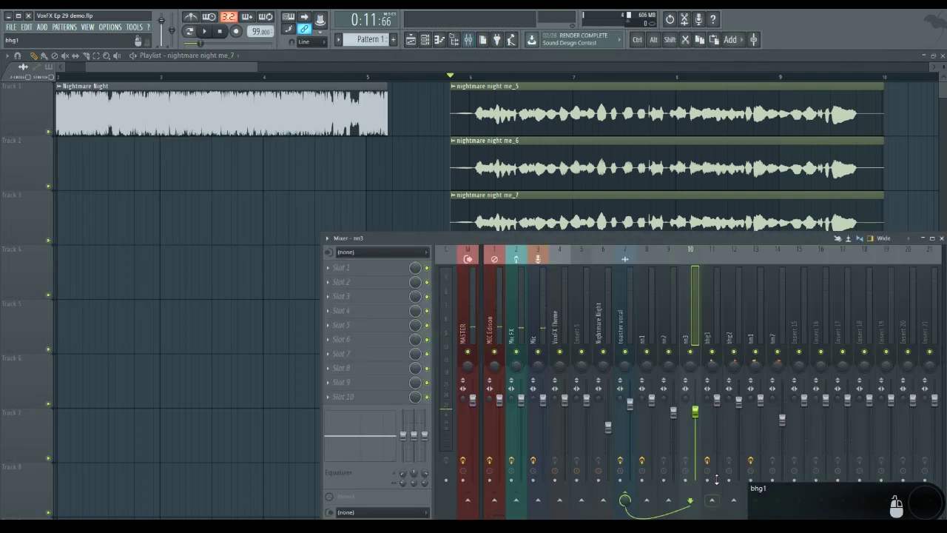
- Audition the three vocal layers together through mixer tracks nn1, nn2 and nn3
click(632, 301)
click(648, 318)
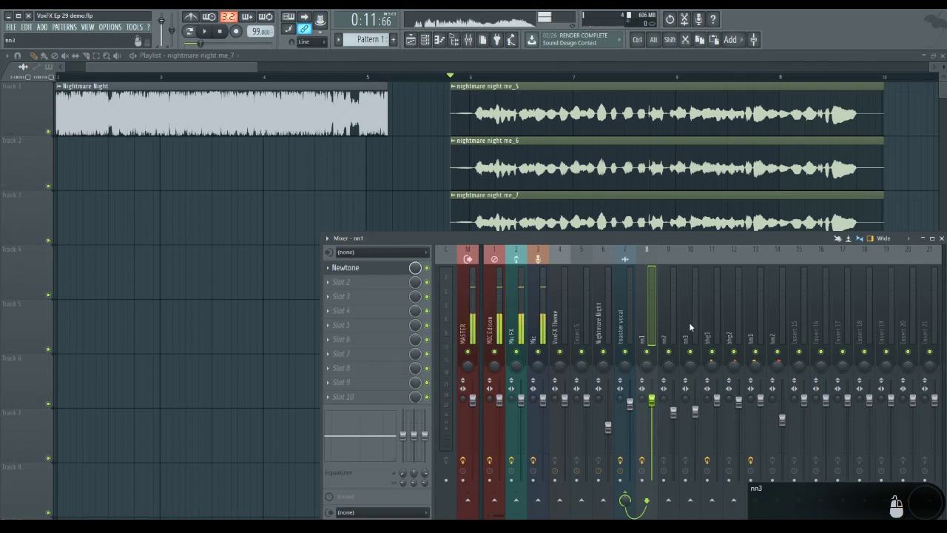
key(space)
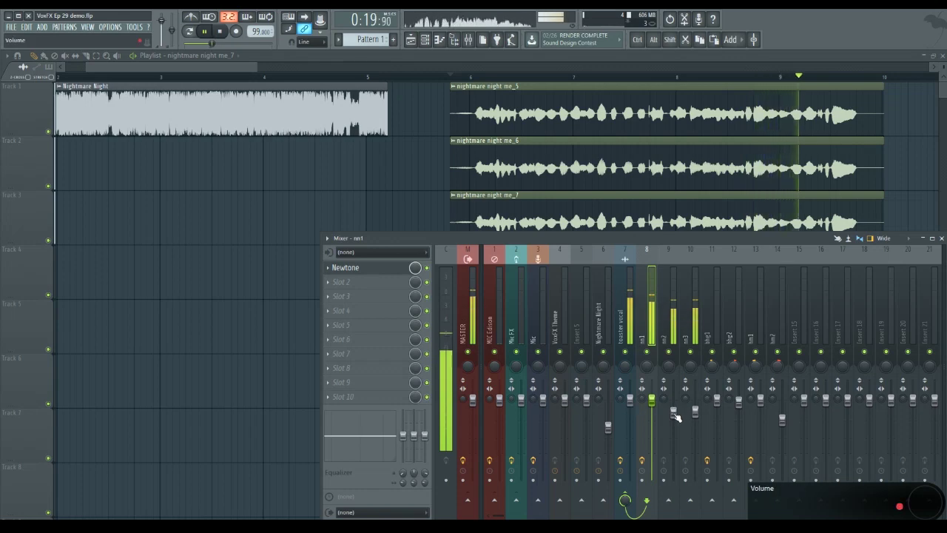
key(space)
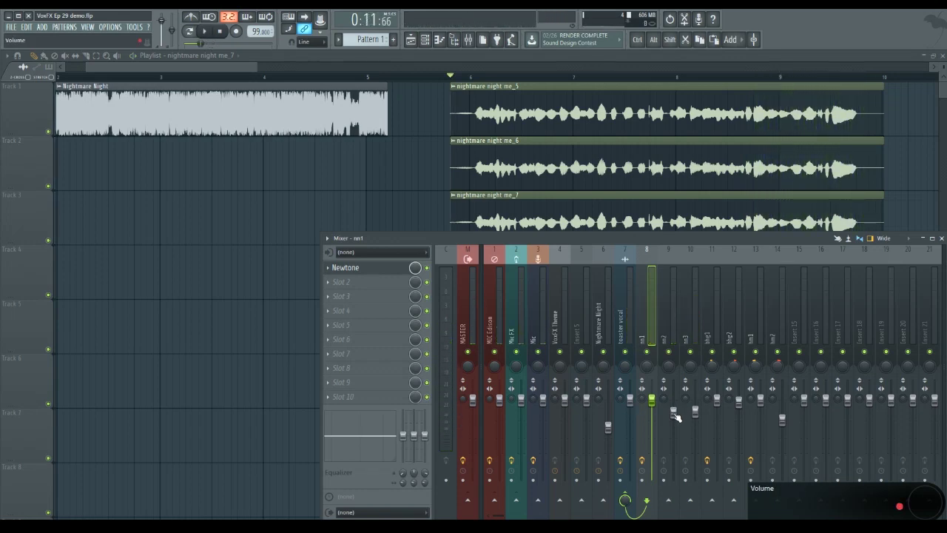
- Pan mixer track nn2 to the left and nn3 to the right, and audition the stereo spread
drag(650, 371, 668, 366)
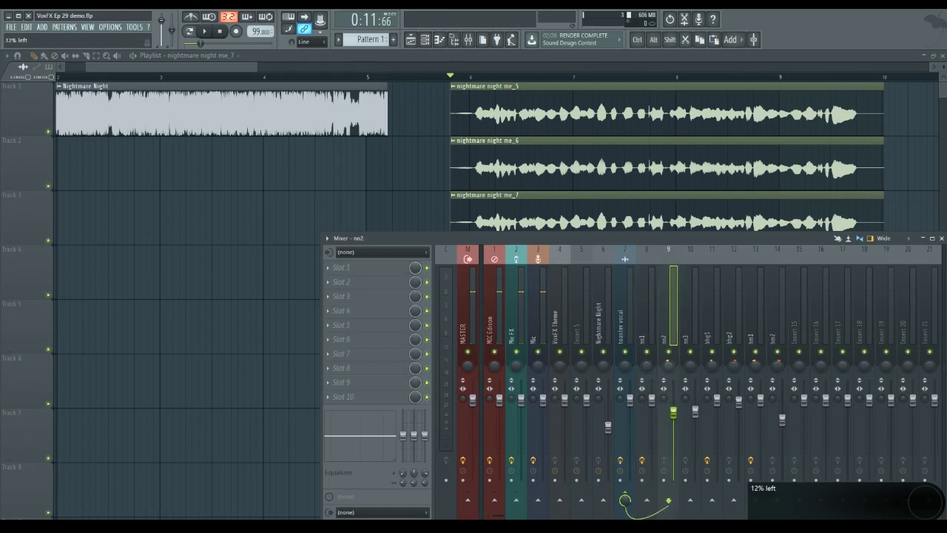
click(696, 375)
key(space)
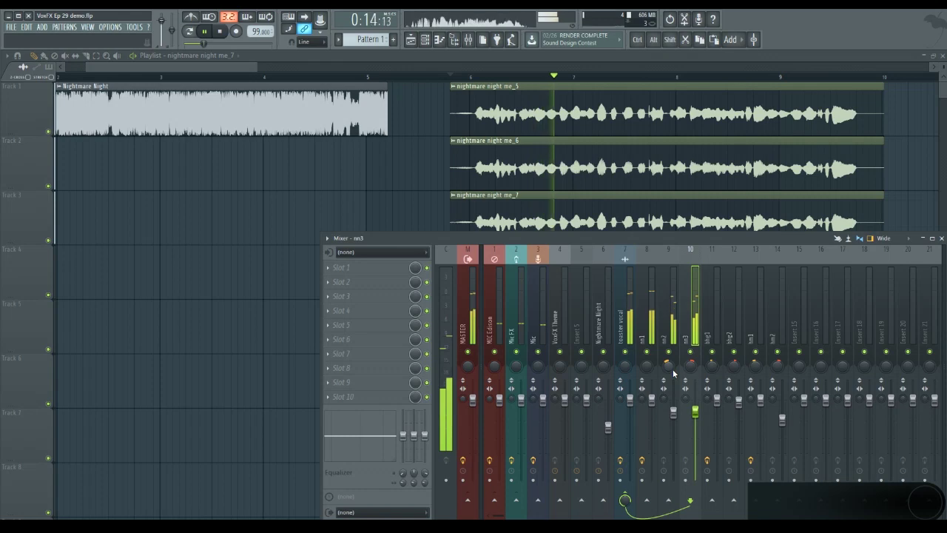
key(space)
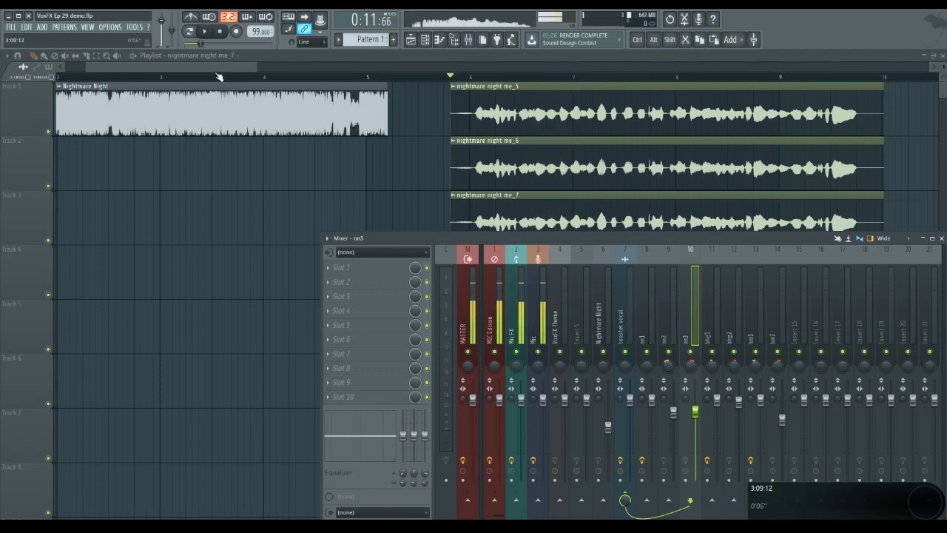
key(F9)
- Slice all three vocal clips near 9:09 and move the end pieces about three steps later, leaving a gap
ctrl+scroll(349, 270, up, 6)
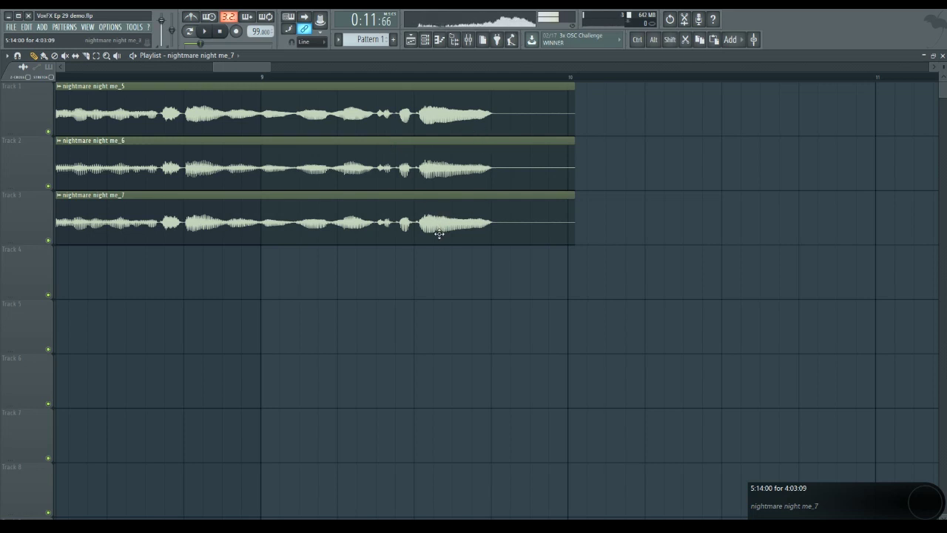
key(shift)
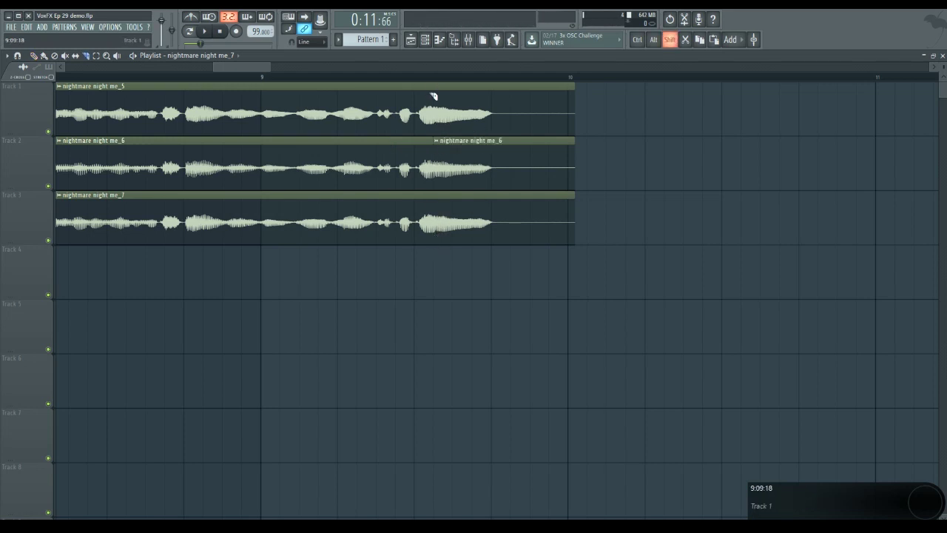
drag(442, 228, 442, 227)
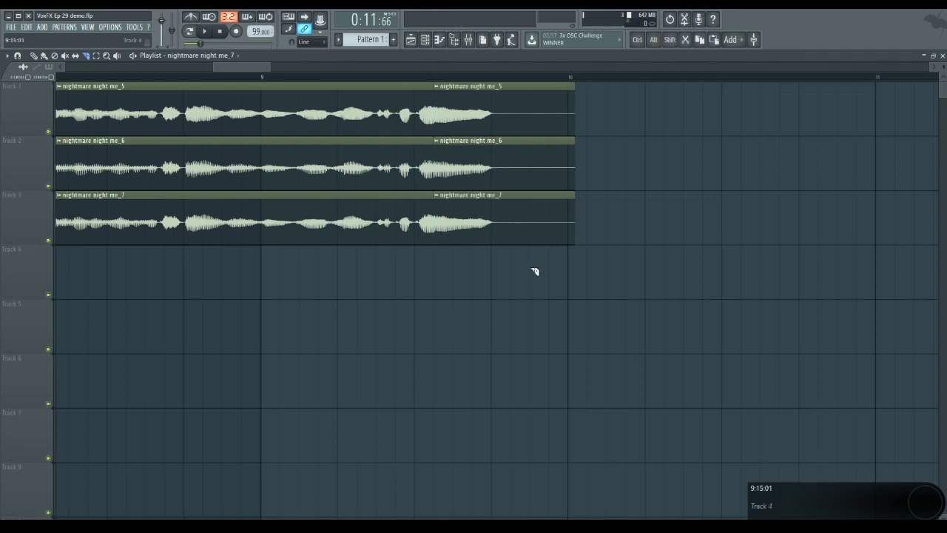
ctrl+drag(563, 269, 481, 166)
ctrl+drag(524, 270, 474, 122)
drag(459, 178, 515, 182)
key(space)
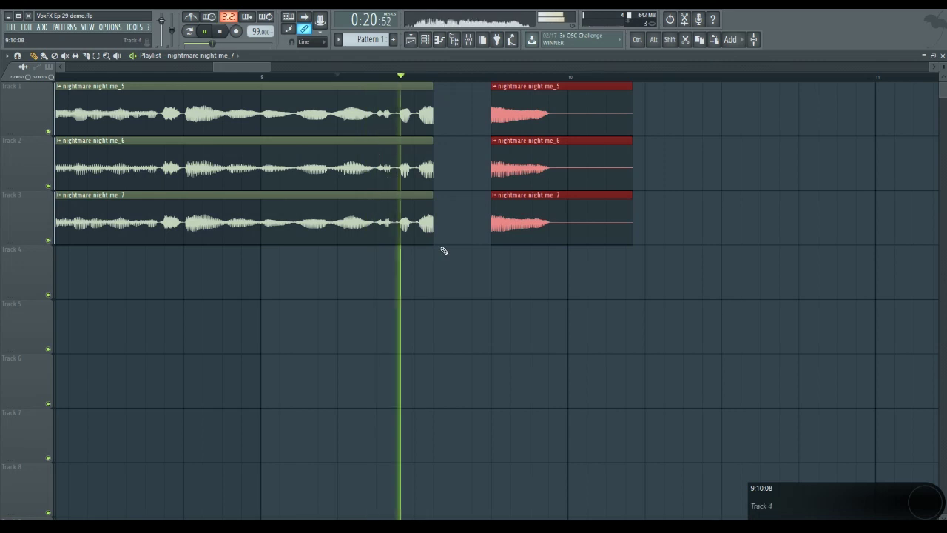
key(space)
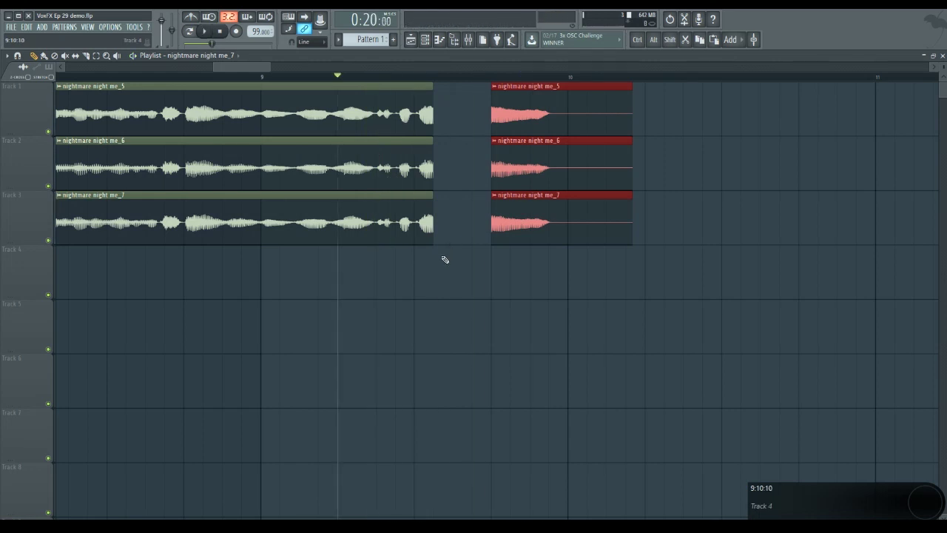
- Turn on fine playlist snapping and slice a 0:00:12 piece off the end of each long vocal clip
ctrl+scroll(442, 260, up, 4)
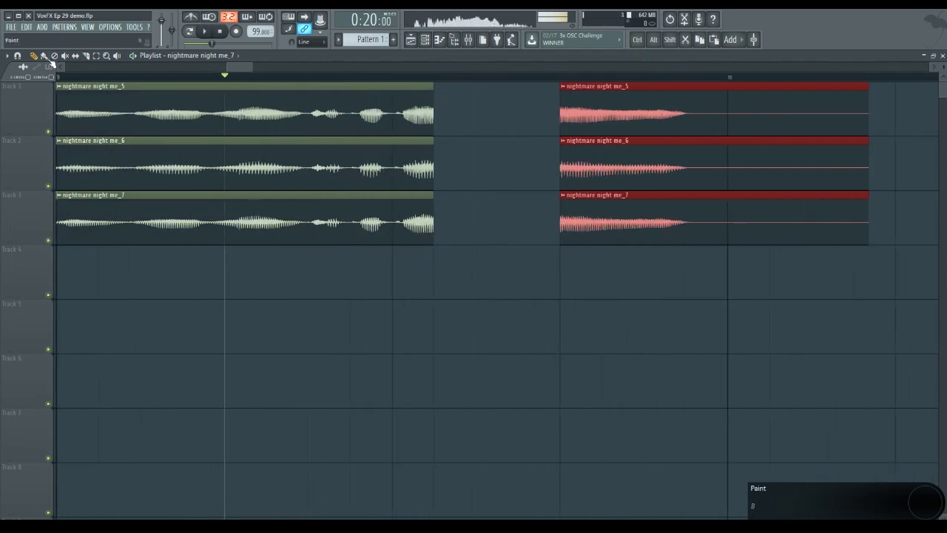
click(18, 56)
click(31, 141)
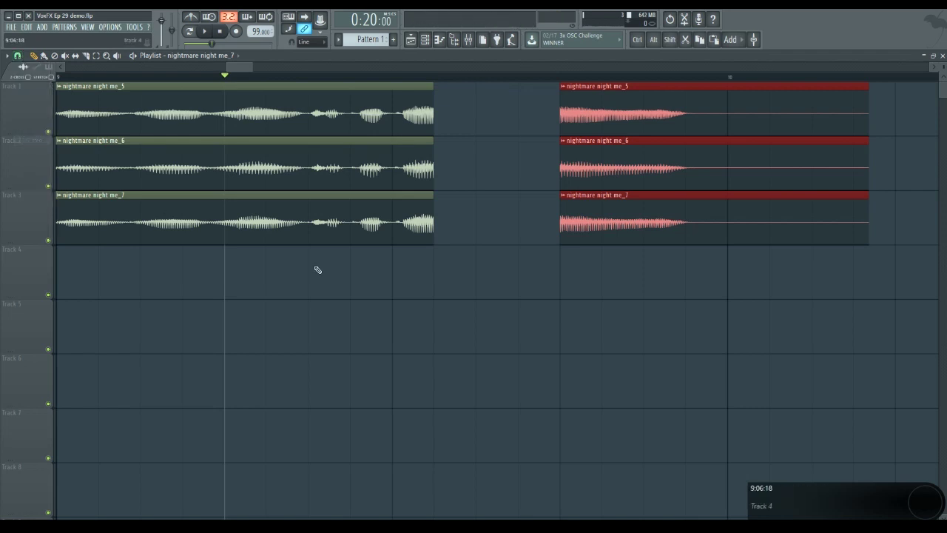
ctrl+scroll(395, 272, up, 1)
drag(423, 260, 423, 105)
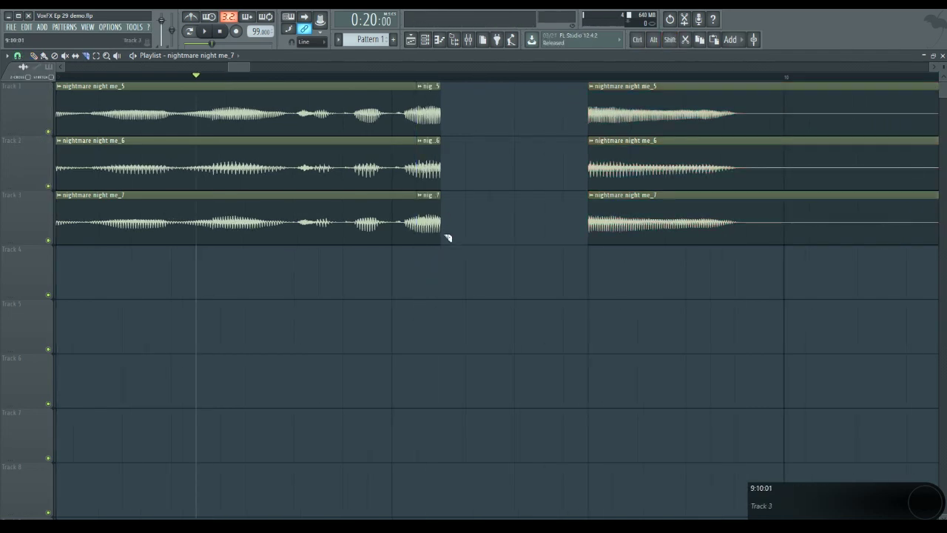
- Duplicate the three short end slices twice into the gap, spaced evenly, and audition the stutter
drag(461, 264, 420, 87)
shift+drag(434, 171, 535, 177)
key(space)
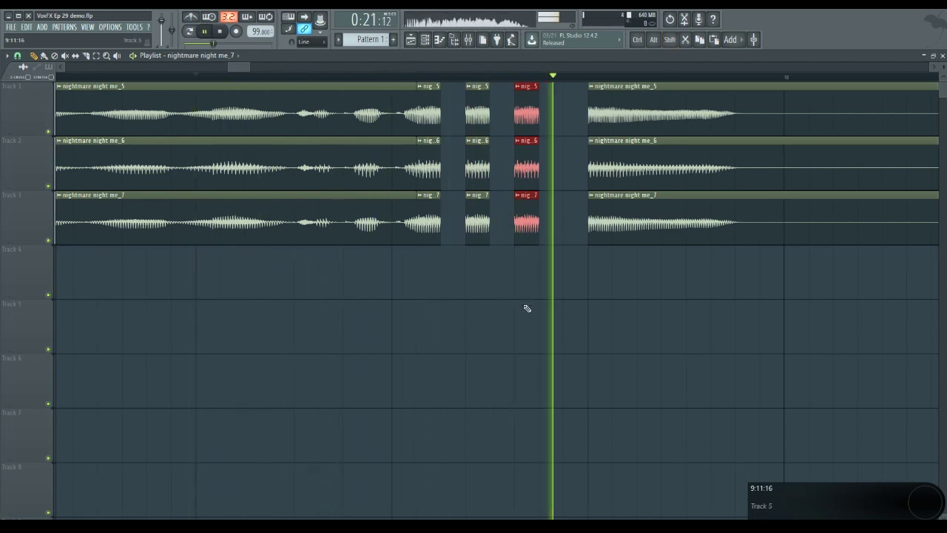
key(space)
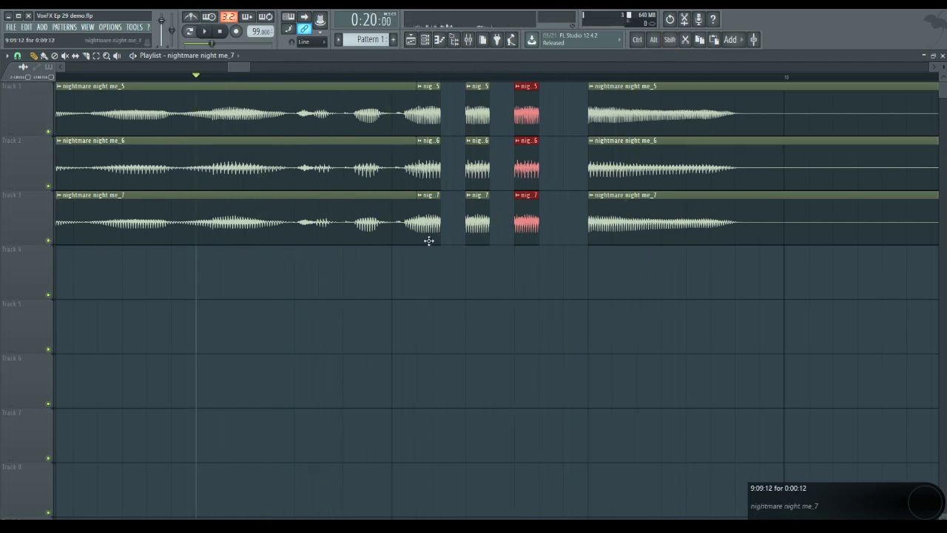
- Shift all the short slices half a step later, delete the last set on the three tracks, and audition the stutter
ctrl+drag(556, 239, 441, 120)
ctrl+click(565, 281)
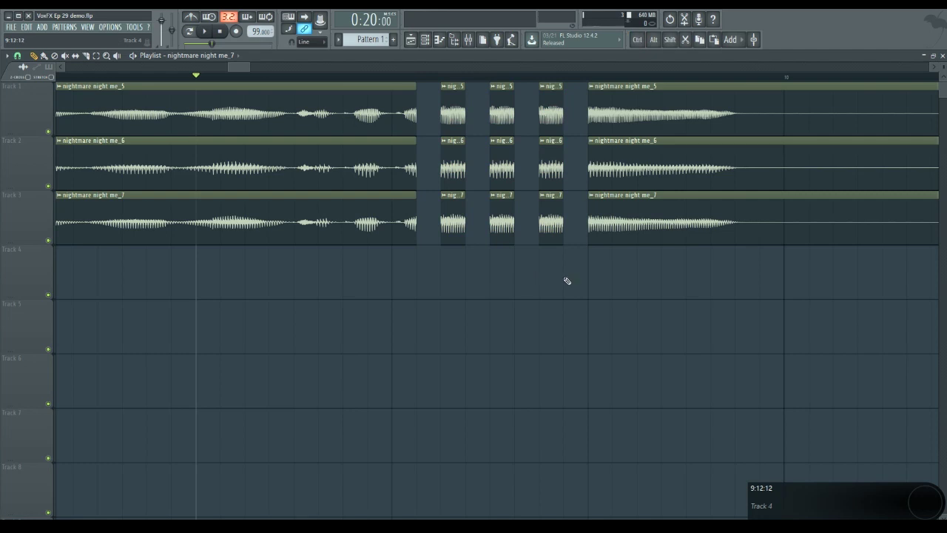
right_click(561, 225)
right_click(560, 171)
right_click(560, 131)
key(space)
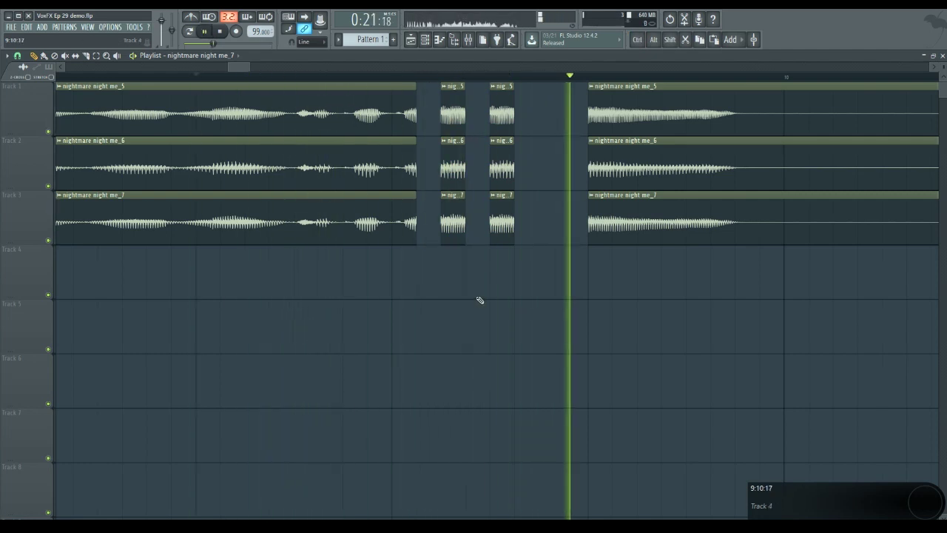
key(space)
- Extend the ends of the three long vocal clips slightly into the gap before the stutter slices, bypassing snap
ctrl+click(398, 104)
mouse_move(397, 105)
ctrl+mouse_down()
mouse_move(405, 235)
mouse_move(431, 228)
ctrl+mouse_up()
key(space)
key(space)
alt+drag(431, 228, 425, 229)
key(space)
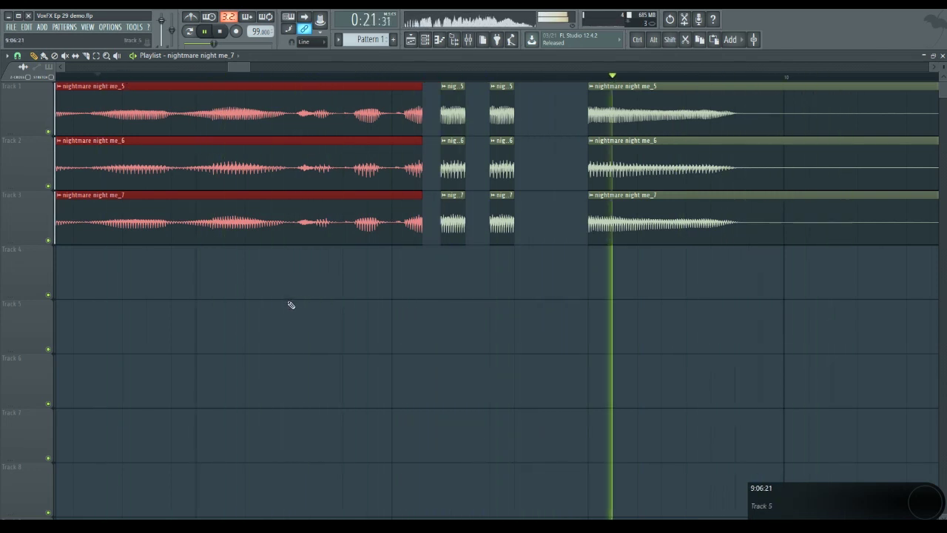
key(space)
- Audition the edited stutter ending of the three vocal layers from shortly after bar 9
scroll(264, 326, up, 3)
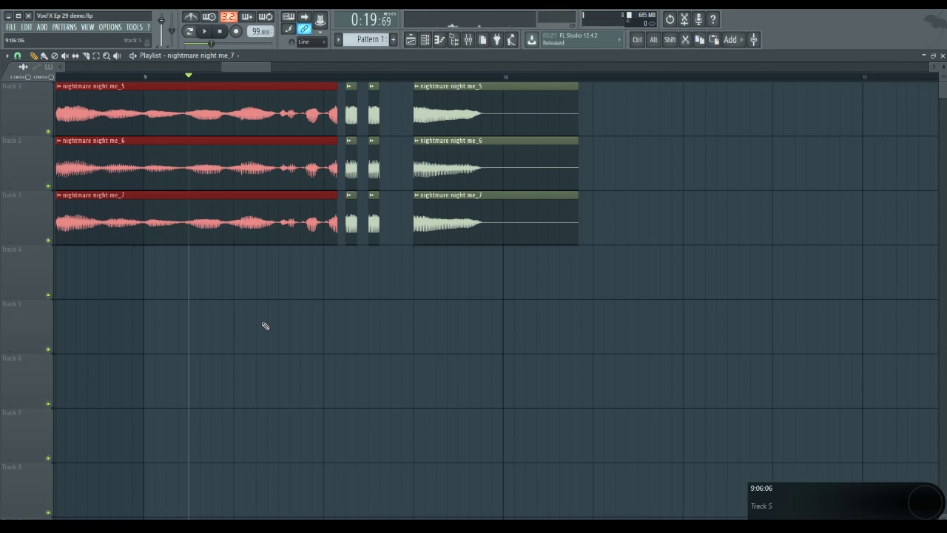
key(space)
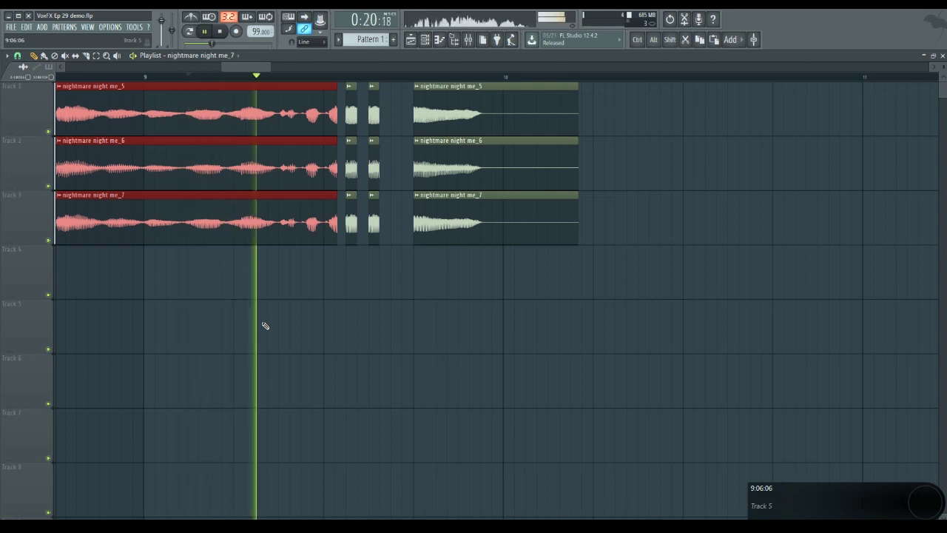
key(space)
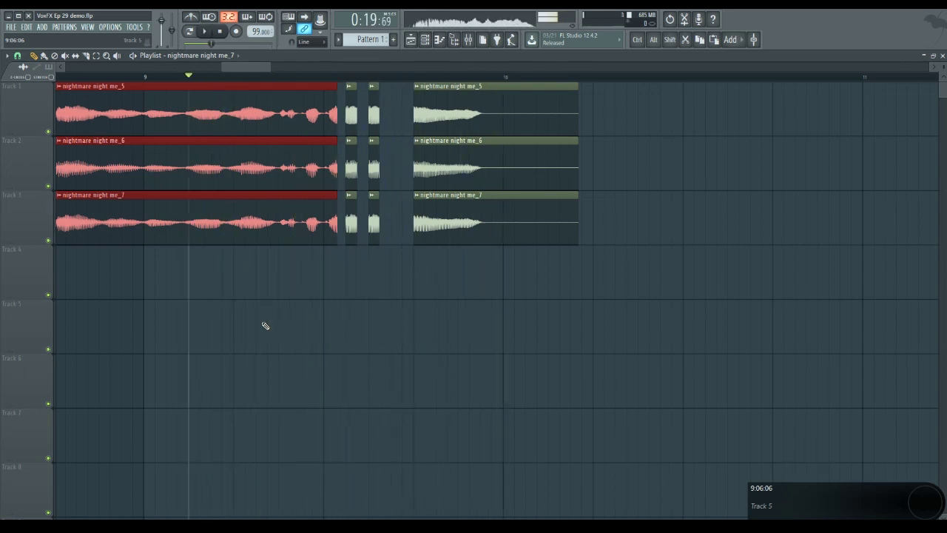
- Enable and open Fruity parametric EQ 2 on the toaster vocal mixer track, and audition the stutter ending through it
key(F9)
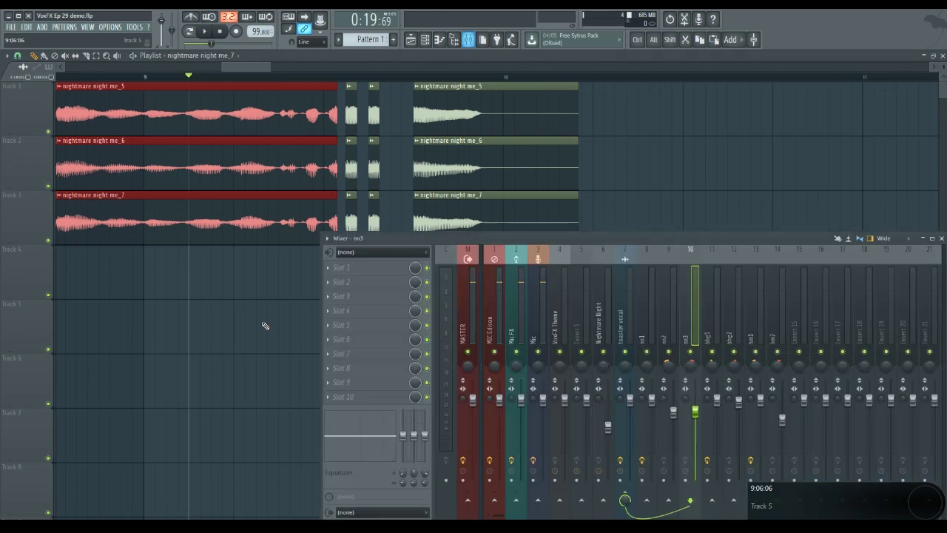
click(646, 329)
click(673, 315)
click(696, 304)
click(623, 294)
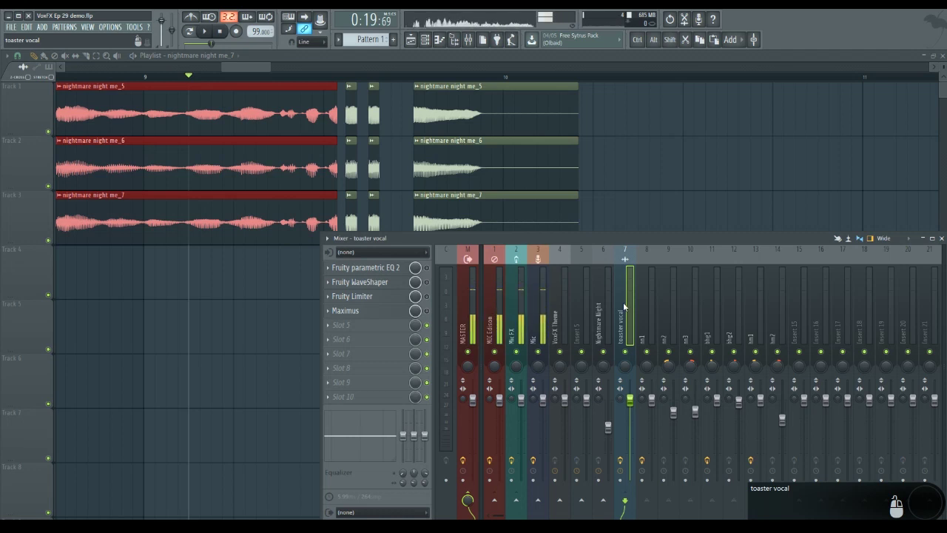
click(387, 271)
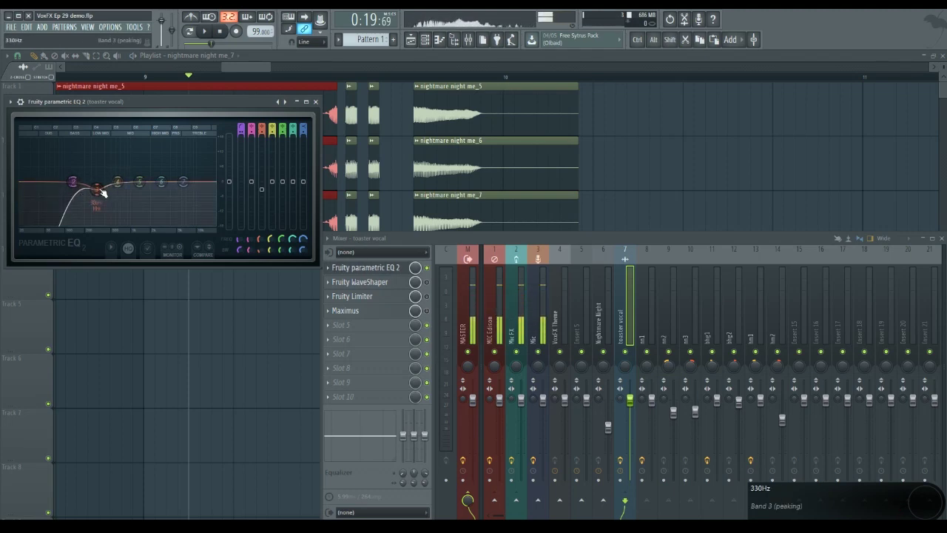
key(space)
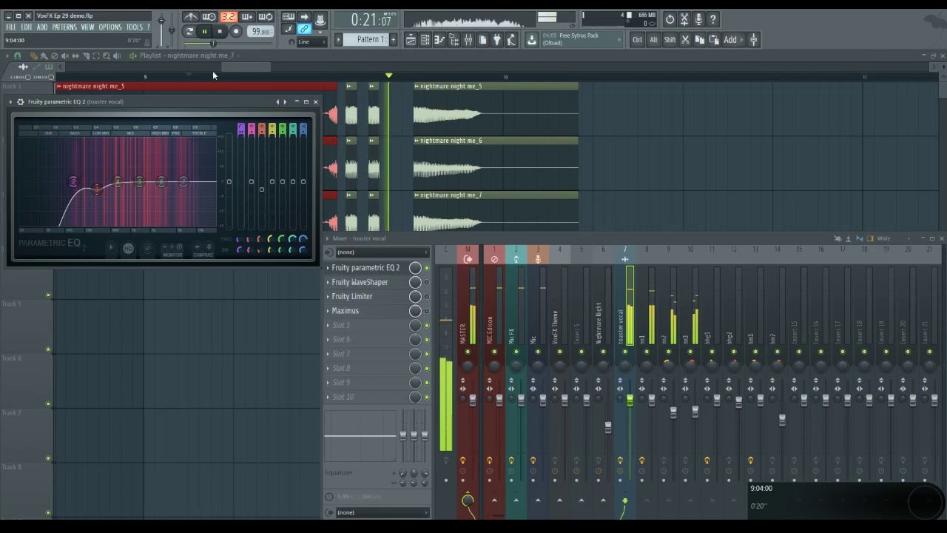
key(space)
- Set the playhead just after bar 6 and audition the vocal layers with the toaster vocal EQ active
drag(250, 65, 182, 72)
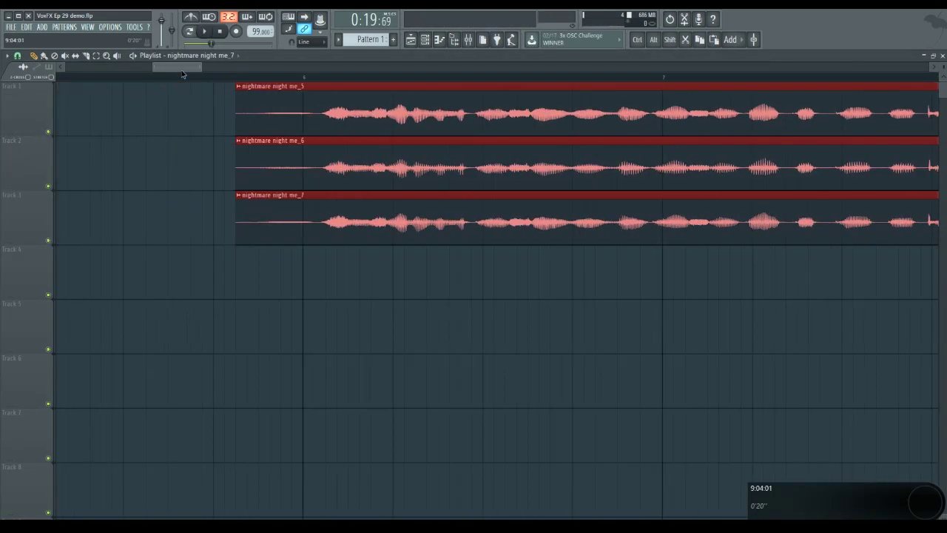
click(316, 78)
key(space)
key(F9)
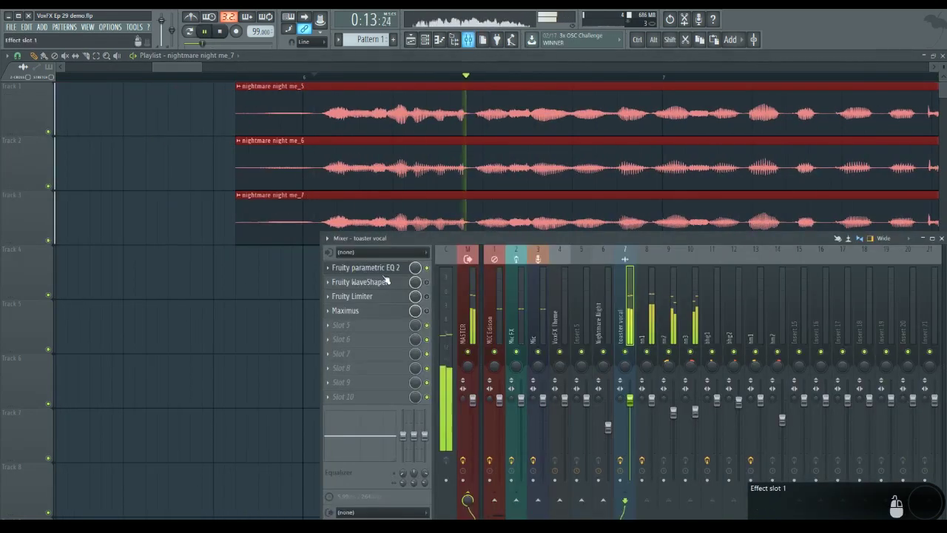
scroll(278, 281, down, 2)
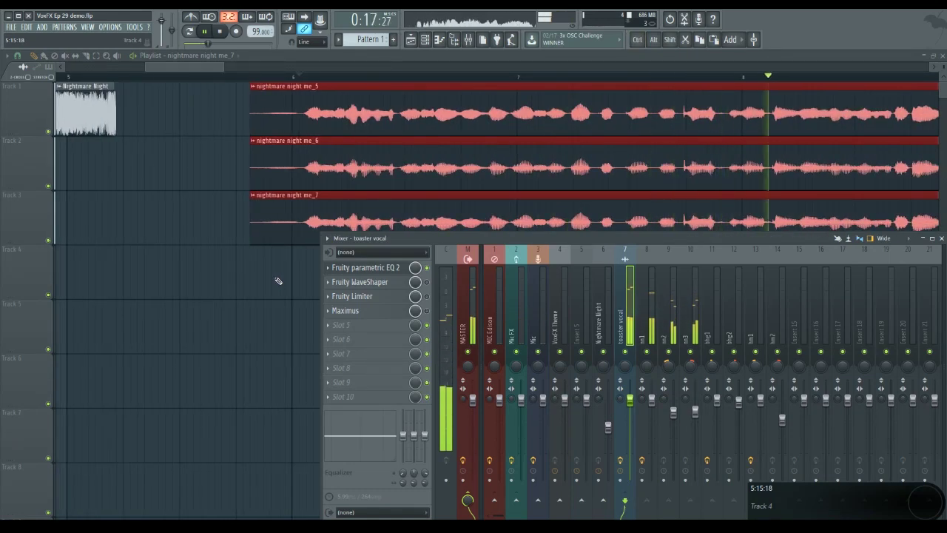
key(space)
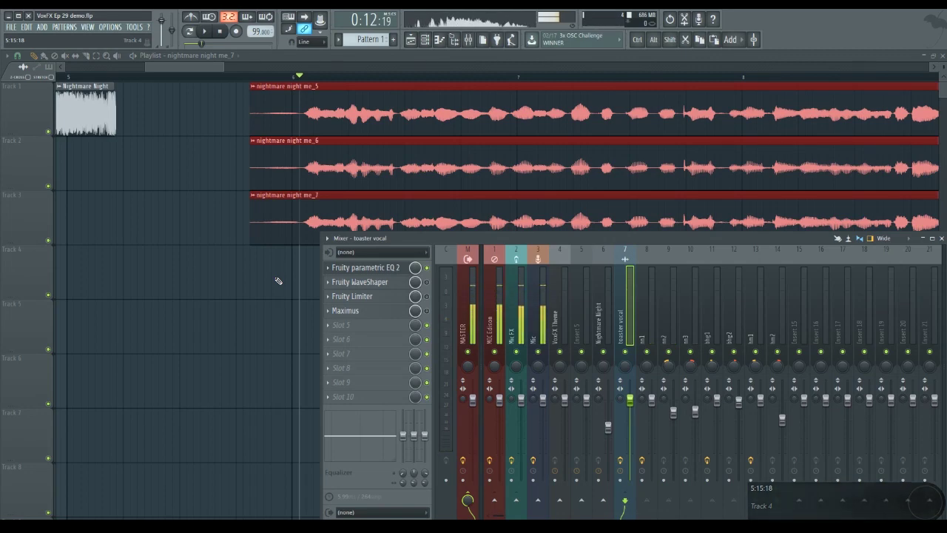
- Open Fruity WaveShaper on the toaster vocal track, compare the vocals with it off and on, and leave it enabled
click(397, 287)
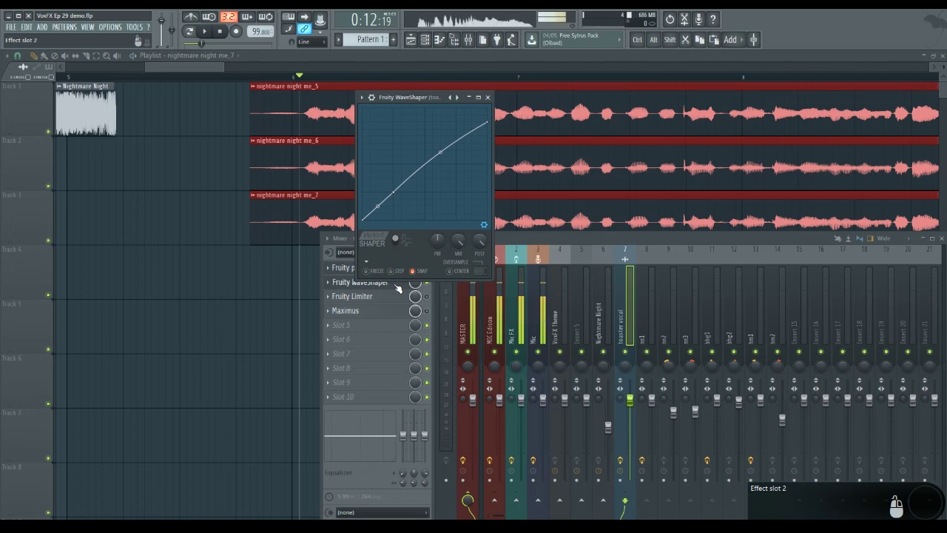
key(space)
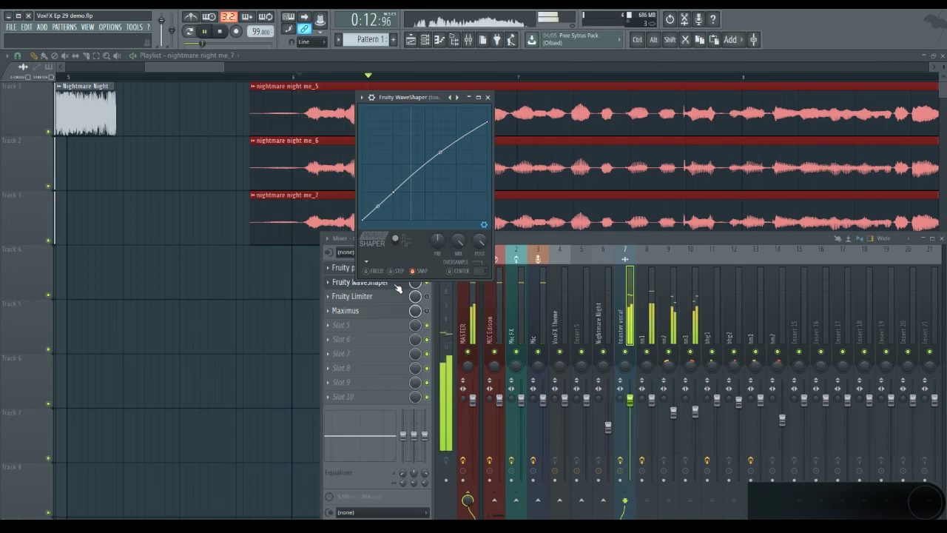
click(427, 284)
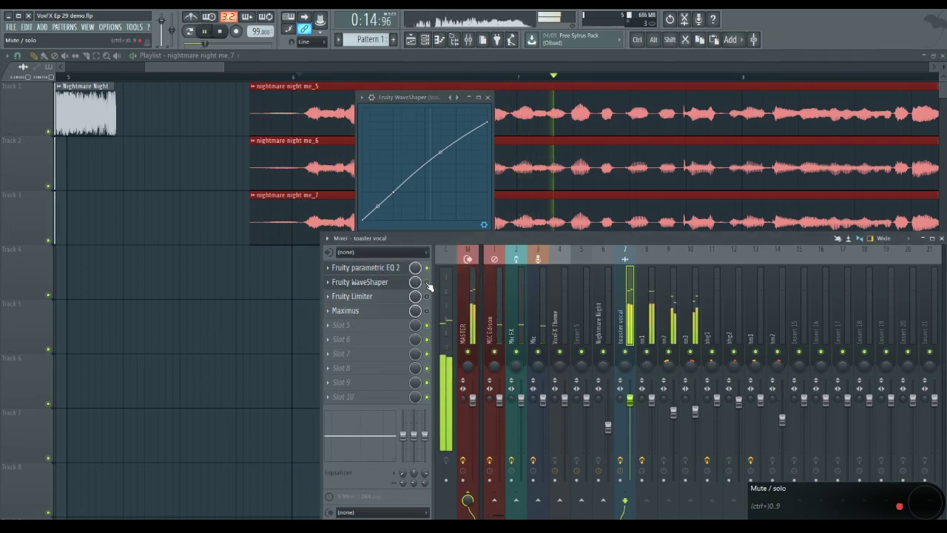
click(427, 283)
click(419, 101)
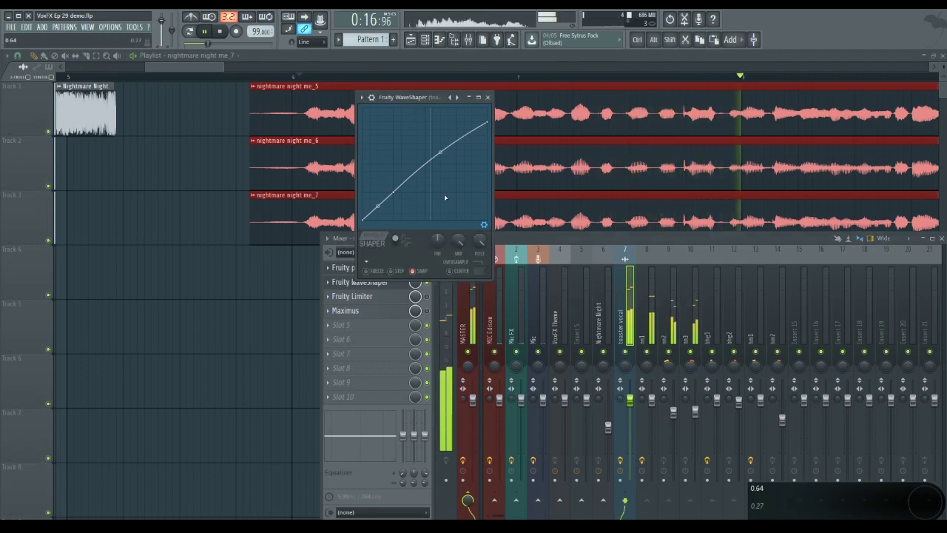
click(426, 284)
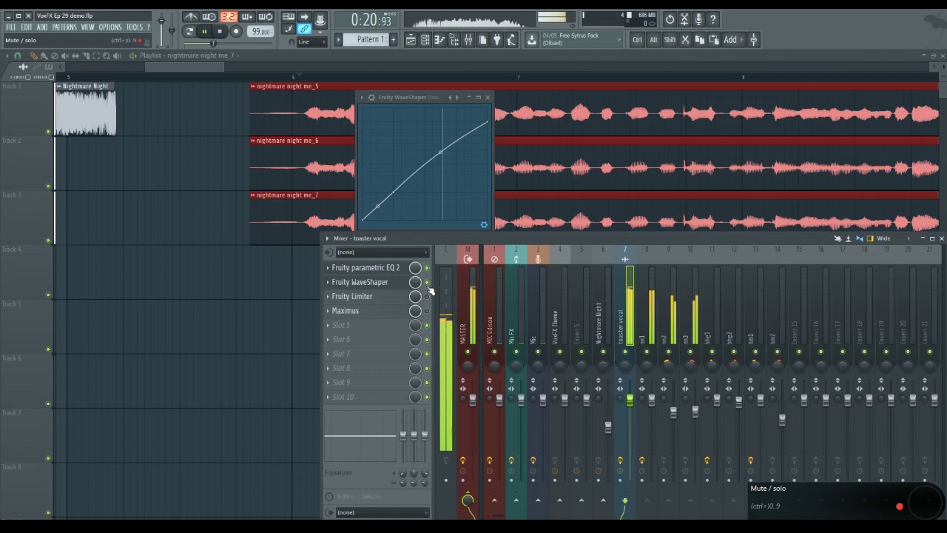
key(space)
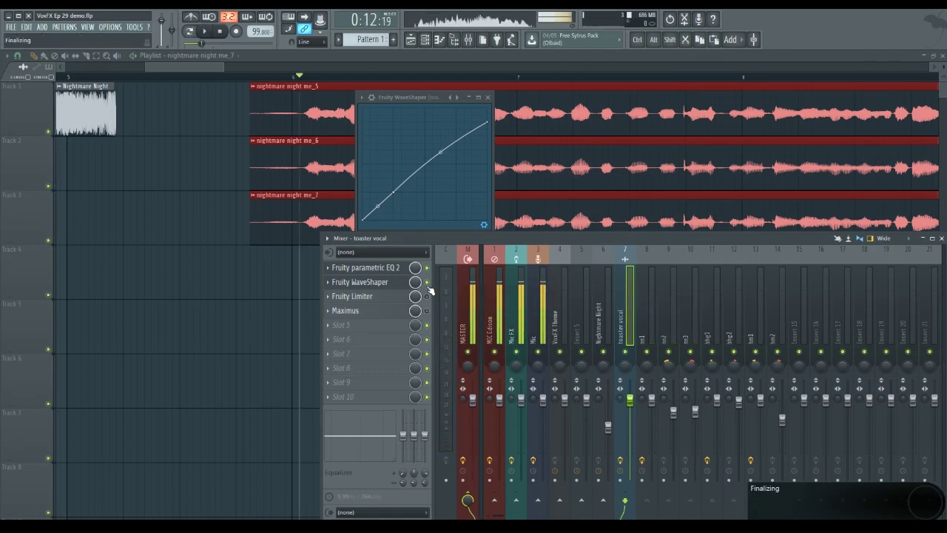
- Open Fruity Limiter on the toaster vocal track and lower its compressor threshold slightly while auditioning the vocal layers
click(374, 299)
key(space)
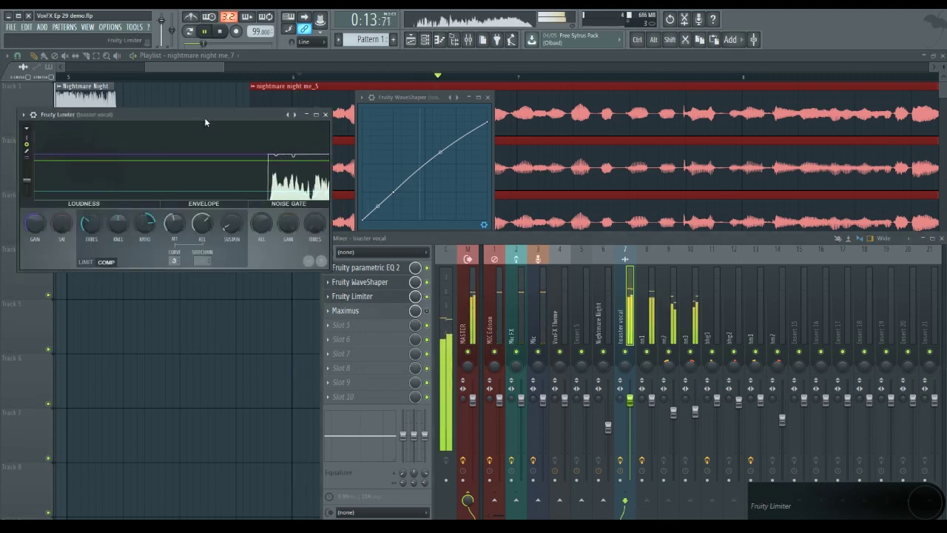
drag(207, 115, 242, 117)
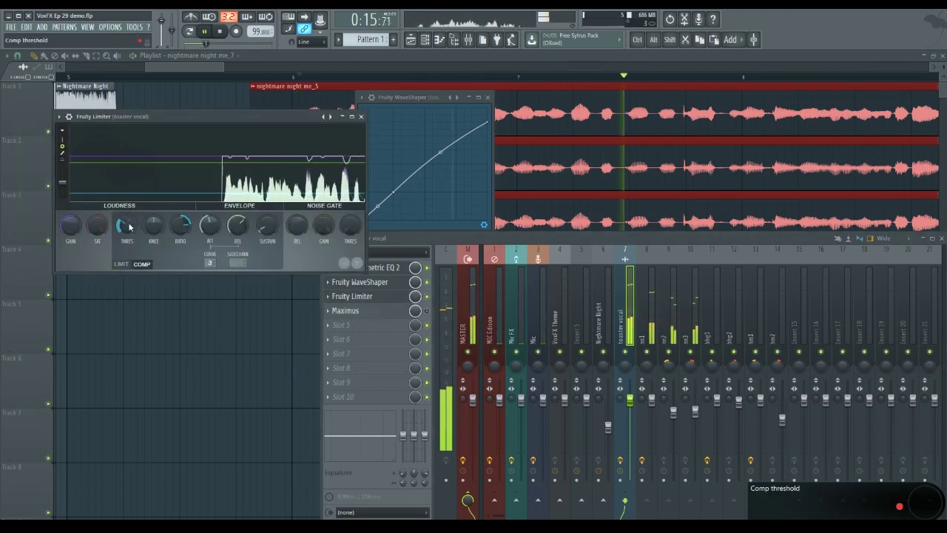
drag(129, 226, 129, 229)
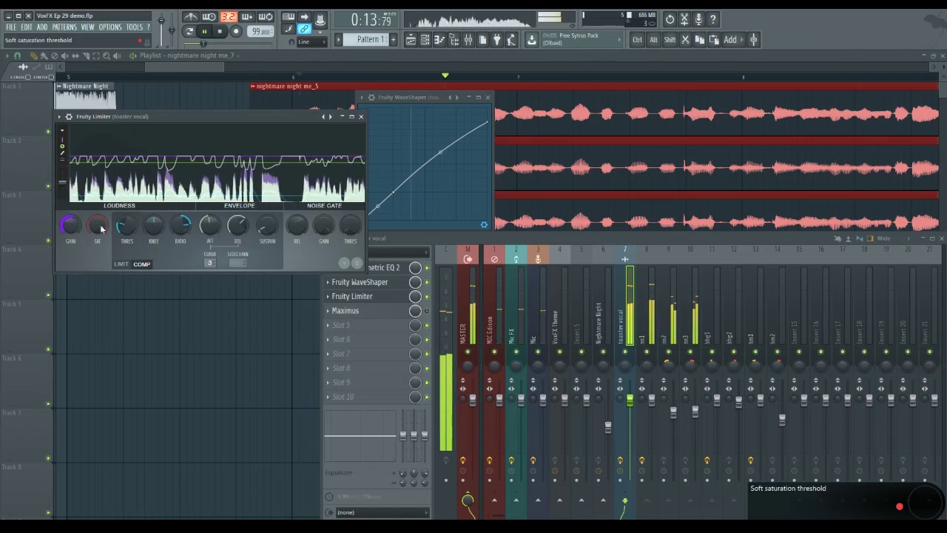
- Enable and open Maximus on the toaster vocal track, and audition the vocals with the track's whole effects chain on and bypassed
click(427, 311)
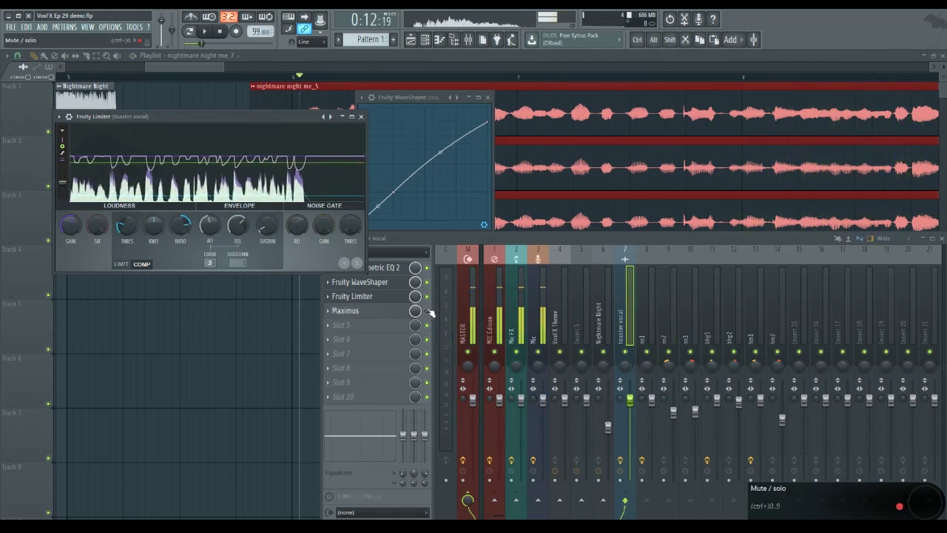
click(377, 316)
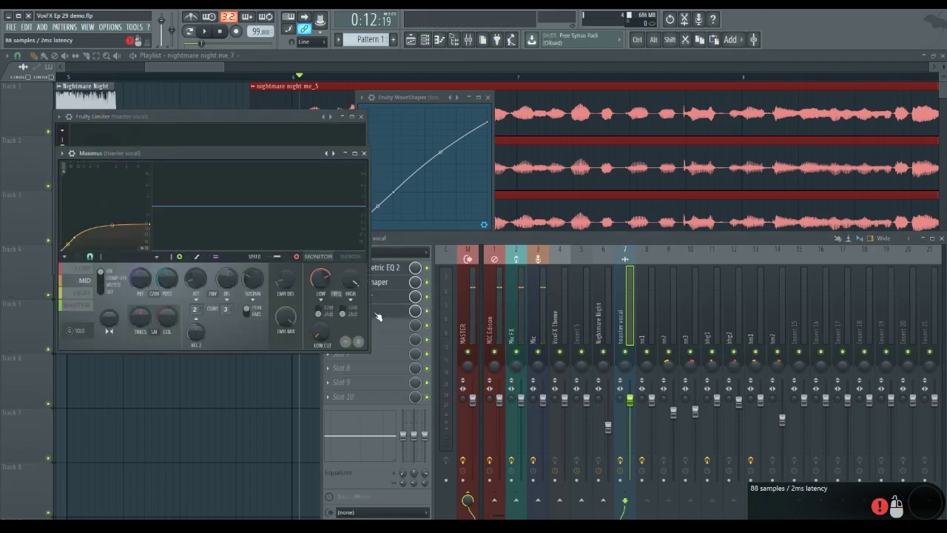
key(space)
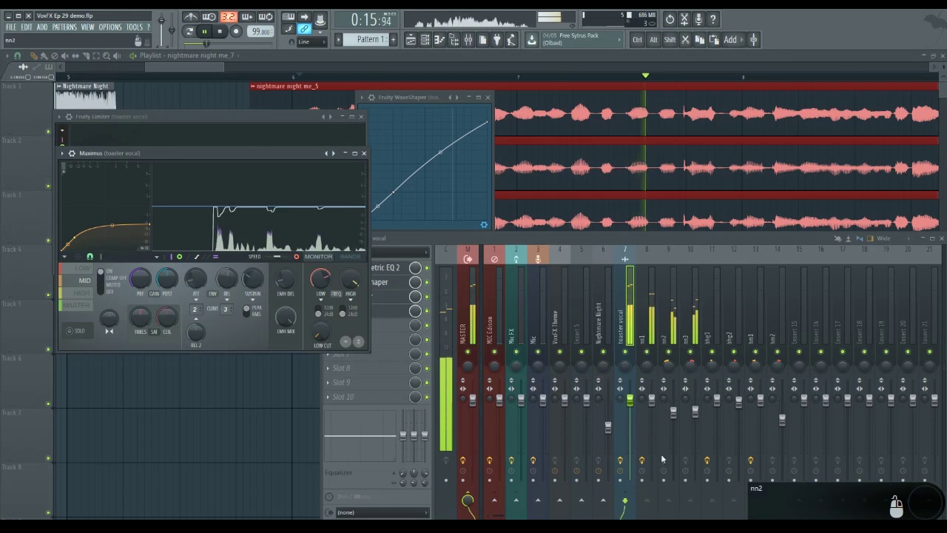
key(space)
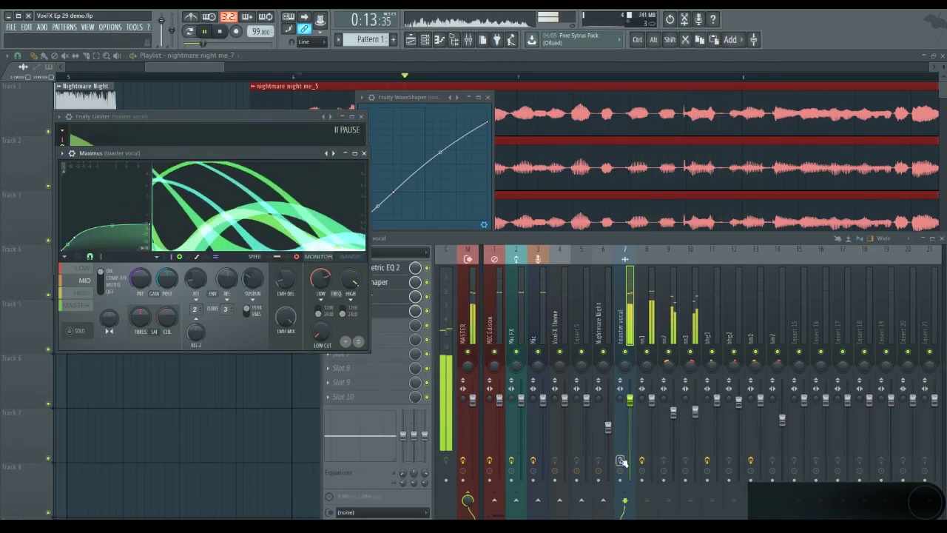
click(622, 461)
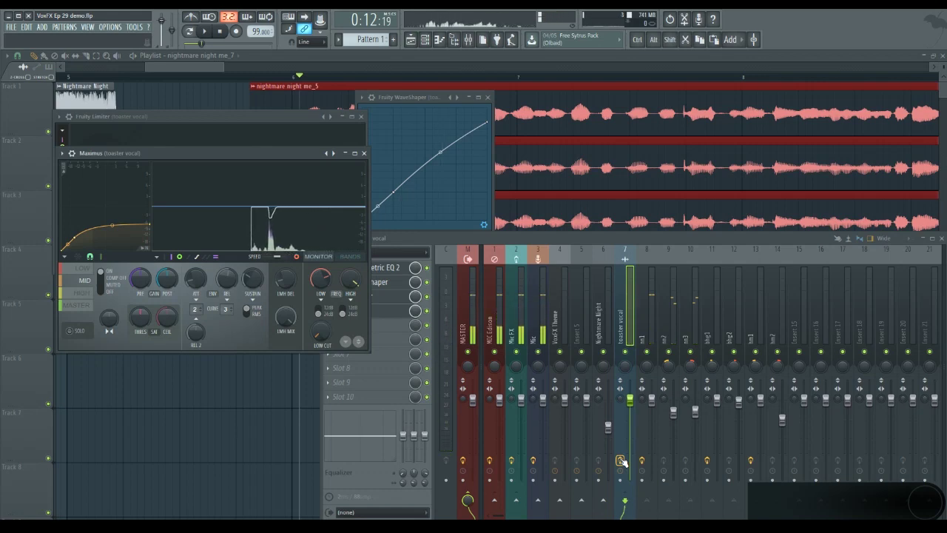
- Close the Maximus, Fruity Limiter and Fruity WaveShaper windows
click(364, 153)
click(360, 117)
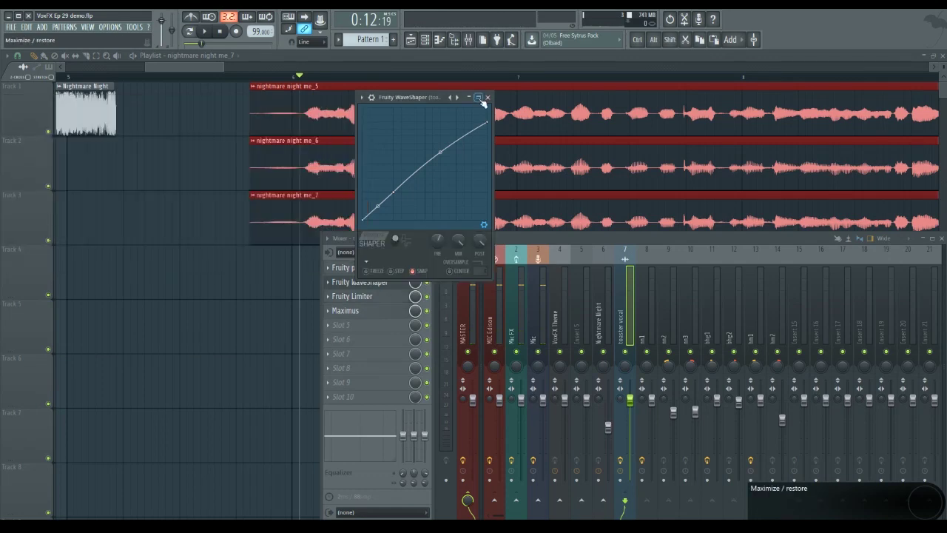
click(487, 97)
- Audition the original Nightmare Night clip from before bar 3 and near its start, and the vocal layers from bar 6
scroll(230, 81, down, 3)
drag(237, 67, 160, 77)
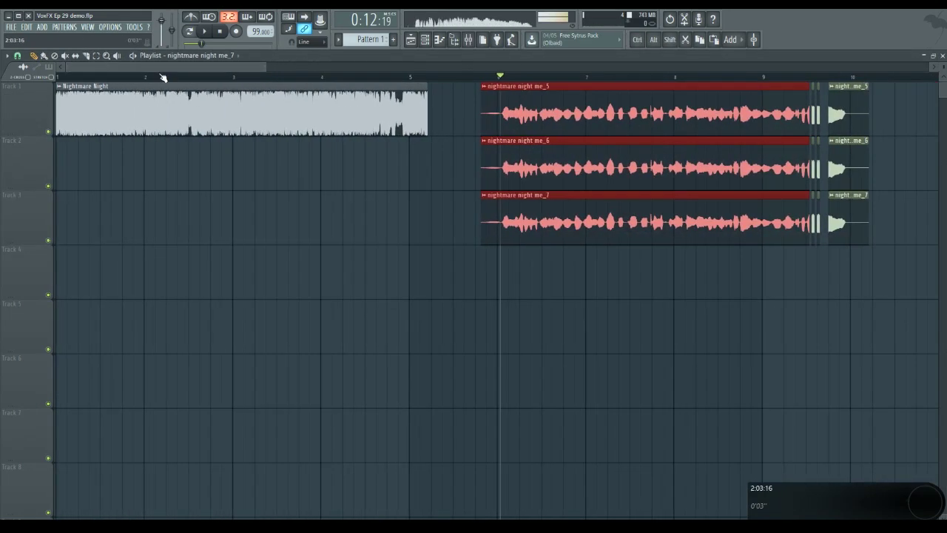
click(210, 76)
key(space)
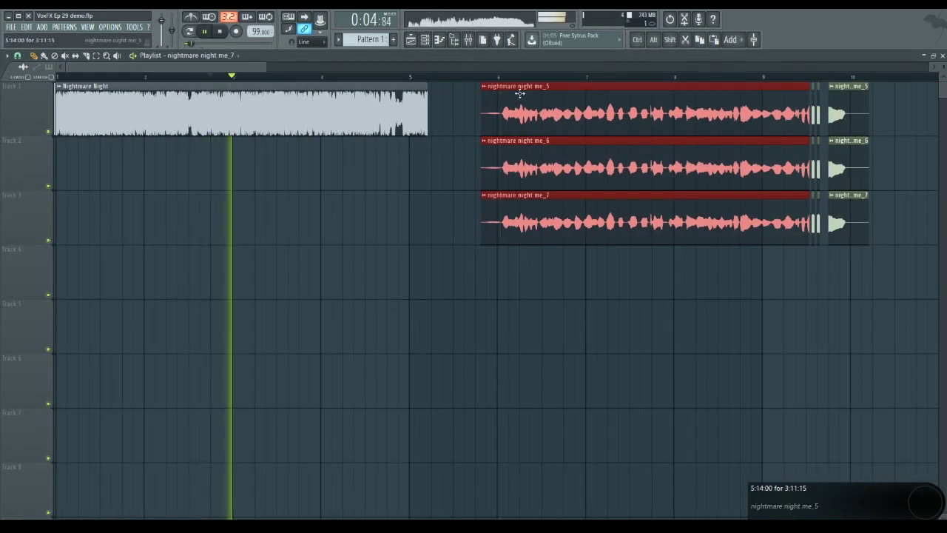
click(79, 77)
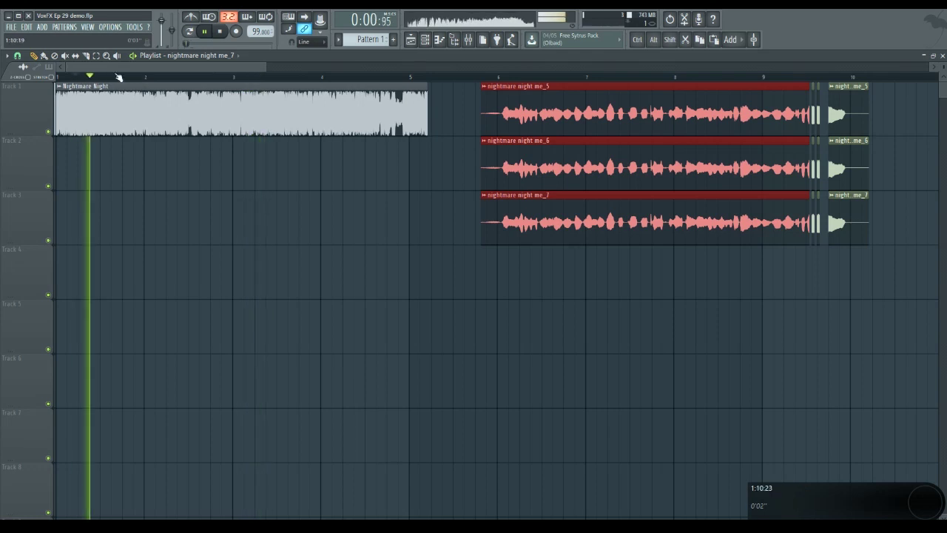
click(507, 77)
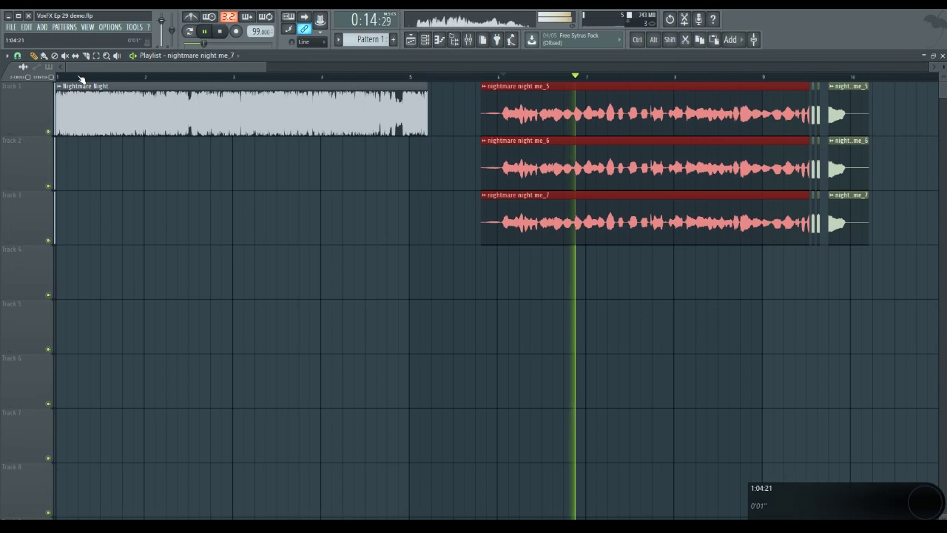
- Compare the original clip from just after bar 2 and around bar 3 with the vocal layers from after bar 7 and near bar 8
click(176, 77)
click(185, 77)
click(613, 78)
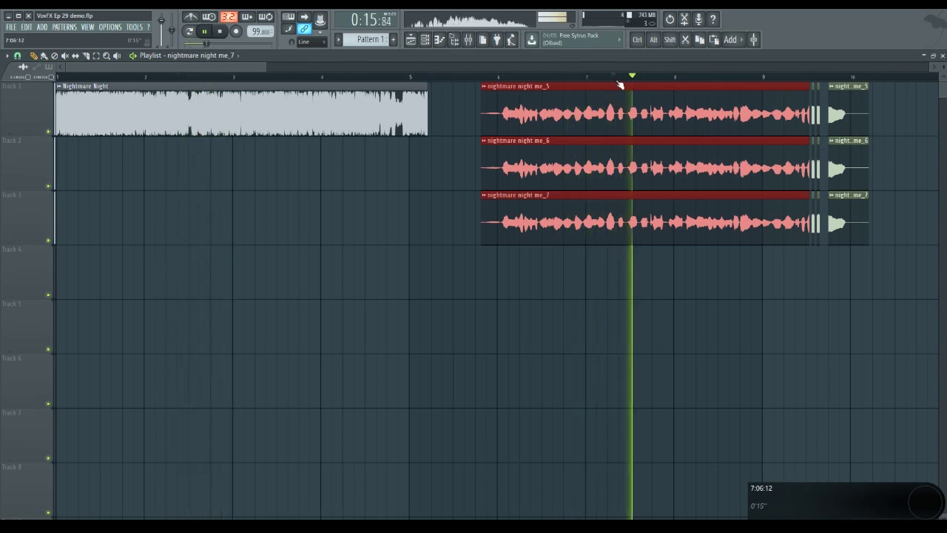
click(236, 80)
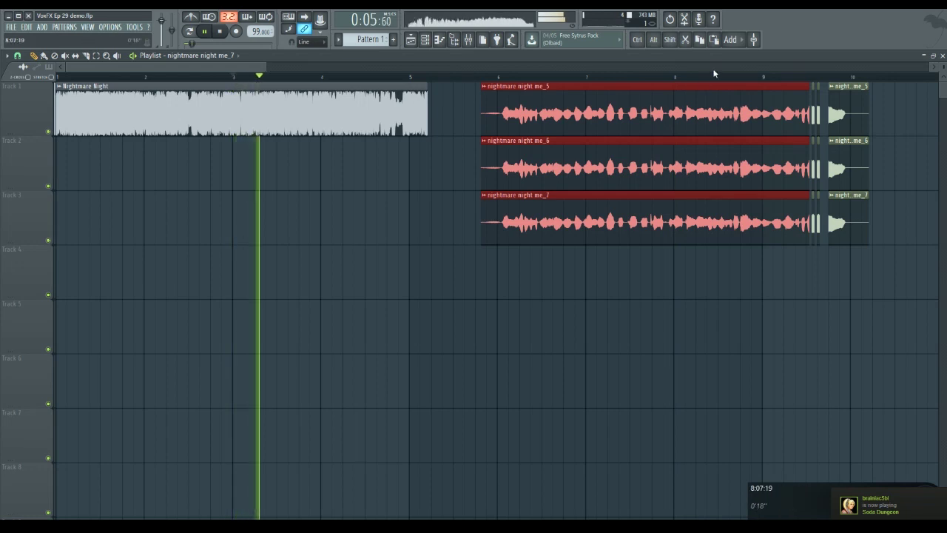
click(675, 78)
click(667, 78)
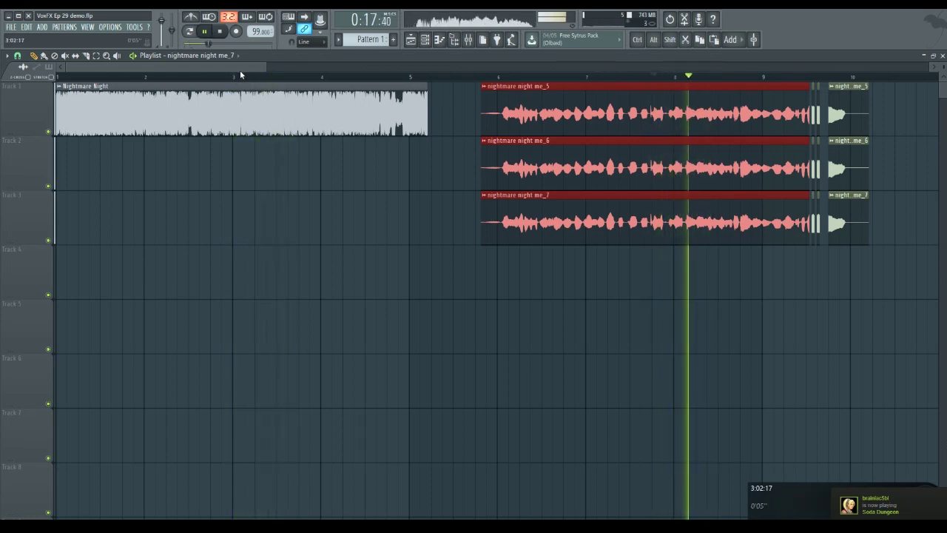
click(231, 78)
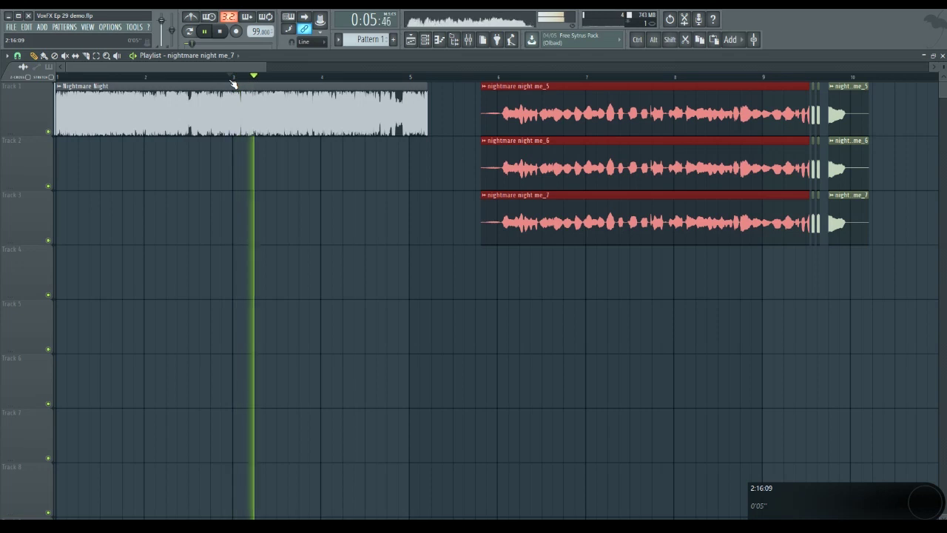
- Open Fruity parametric EQ 2 on the toaster vocal track and raise the band 7 high shelf to 1.9 dB
key(F9)
click(384, 270)
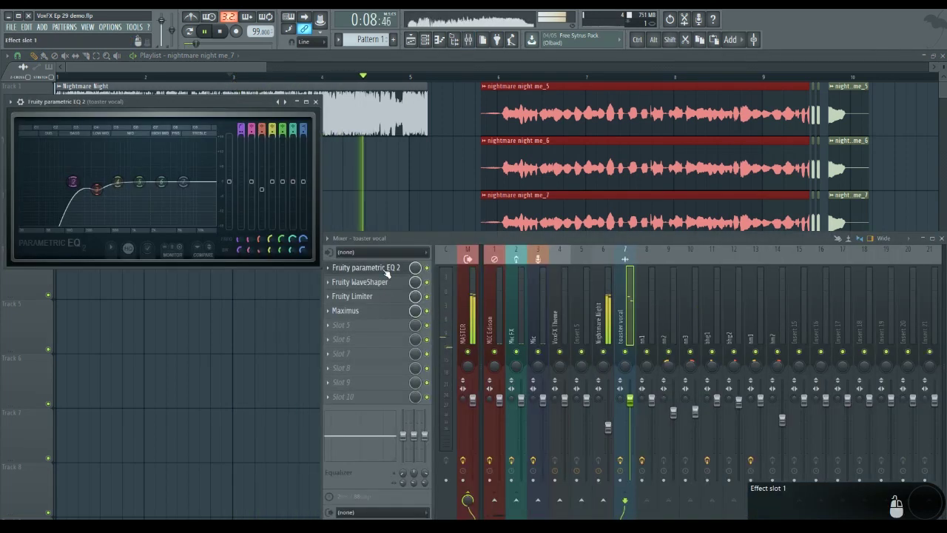
key(space)
key(space)
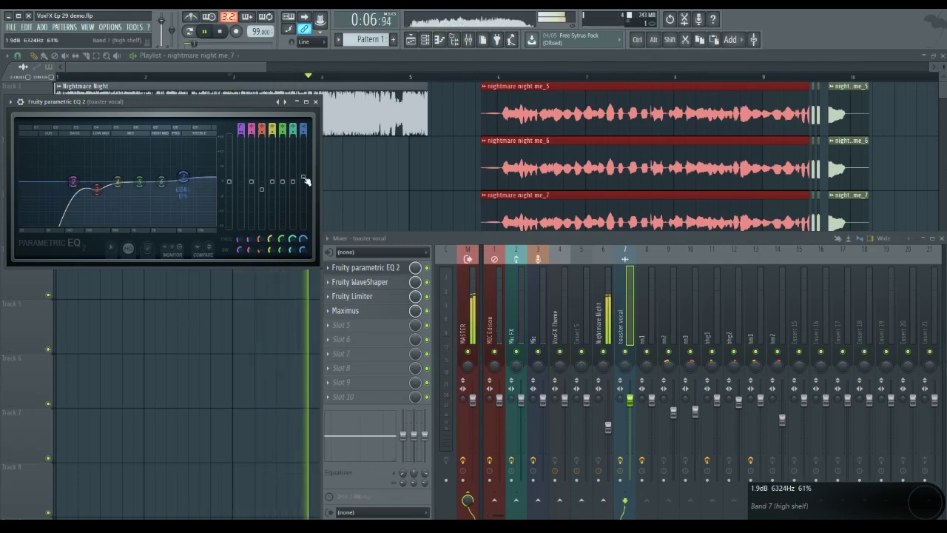
key(F12)
- Compare the brightened vocal layers from just before bar 8 with the original clip from shortly after bar 3
key(space)
click(665, 77)
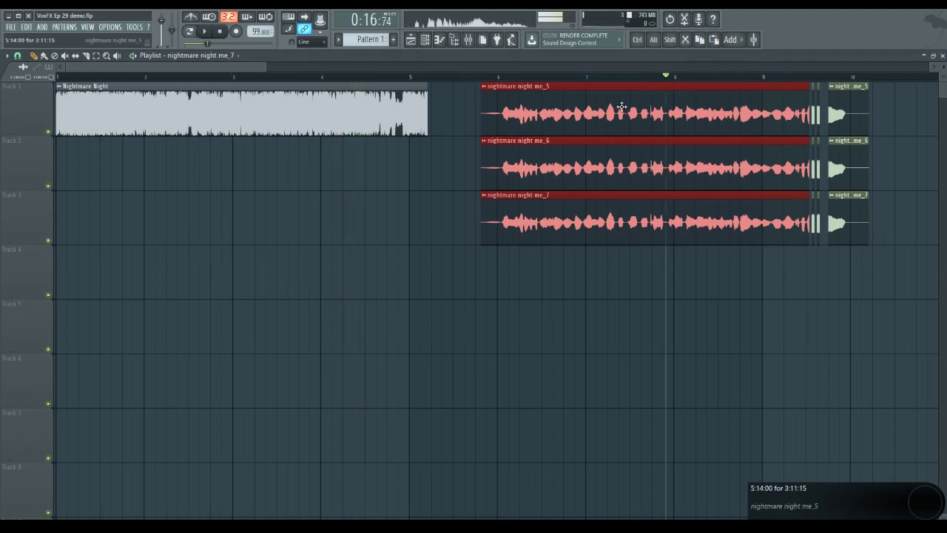
key(space)
click(299, 77)
click(282, 77)
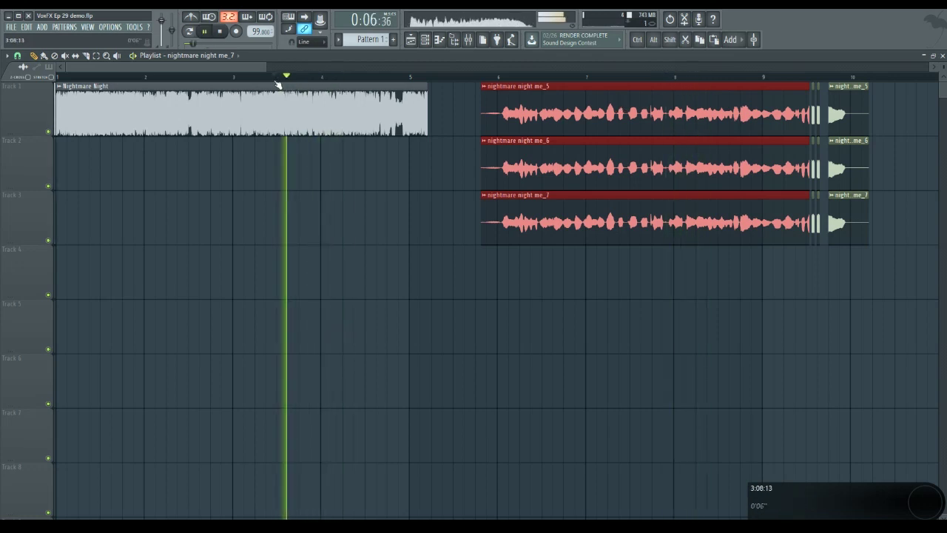
click(250, 78)
click(243, 77)
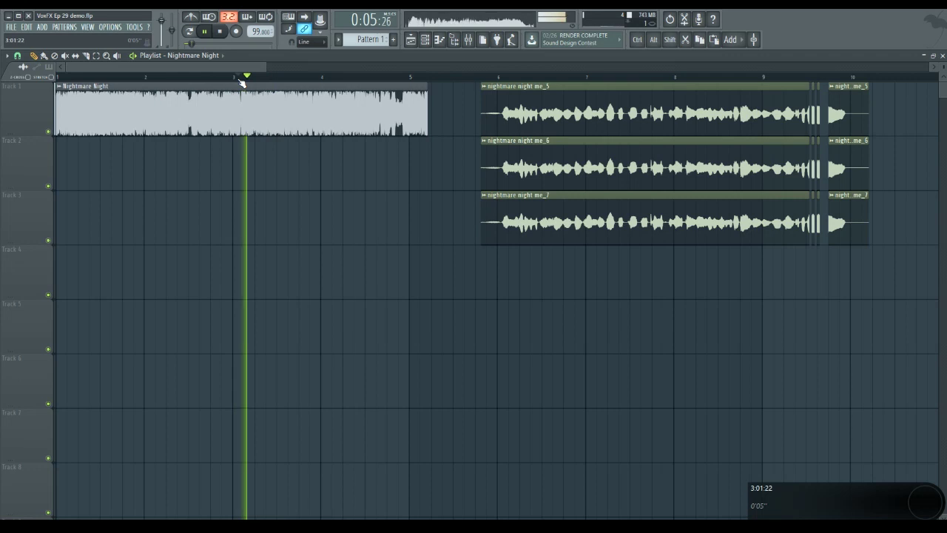
click(666, 78)
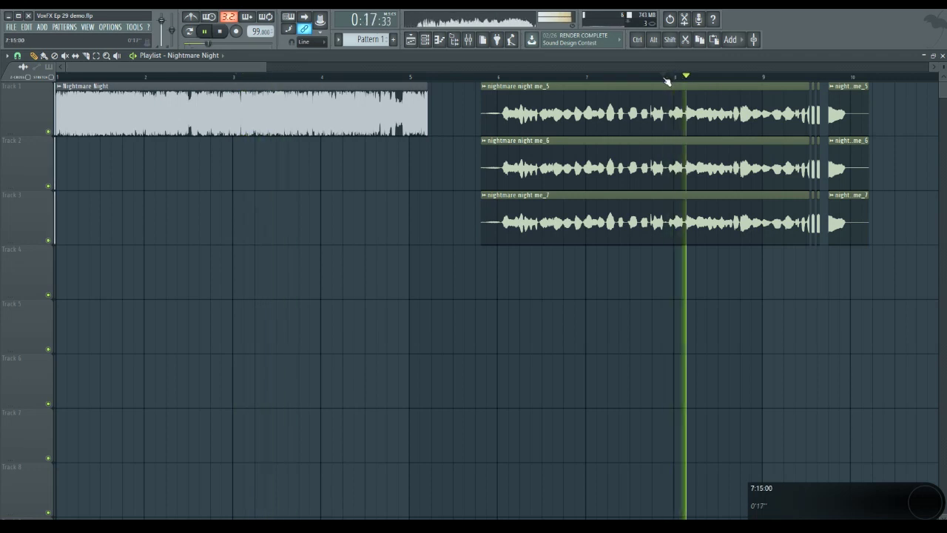
- Reopen the toaster vocal EQ, boost the band 7 high shelf further and adjust its frequency while replaying the vocals
key(F9)
click(388, 268)
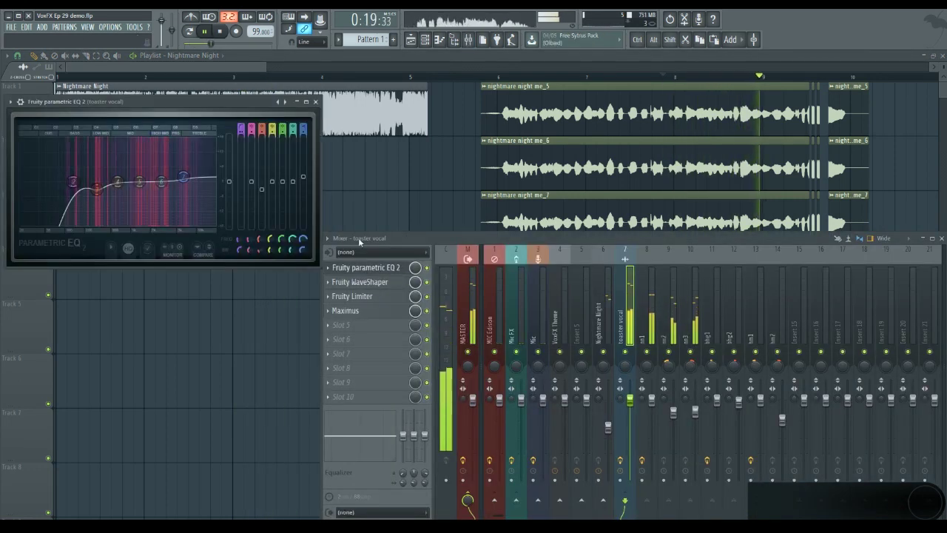
drag(303, 172, 302, 158)
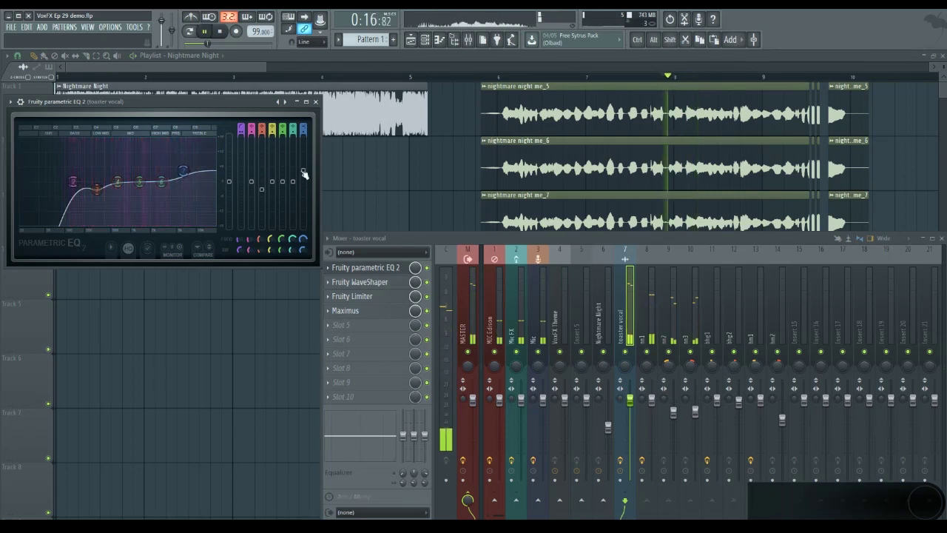
drag(304, 238, 305, 252)
key(space)
key(space)
- Fine-tune the band 7 high shelf to 9.6 dB at 6998 Hz, restarting the vocal layers between adjustments
drag(304, 159, 303, 151)
key(space)
key(space)
drag(304, 243, 304, 233)
key(space)
key(space)
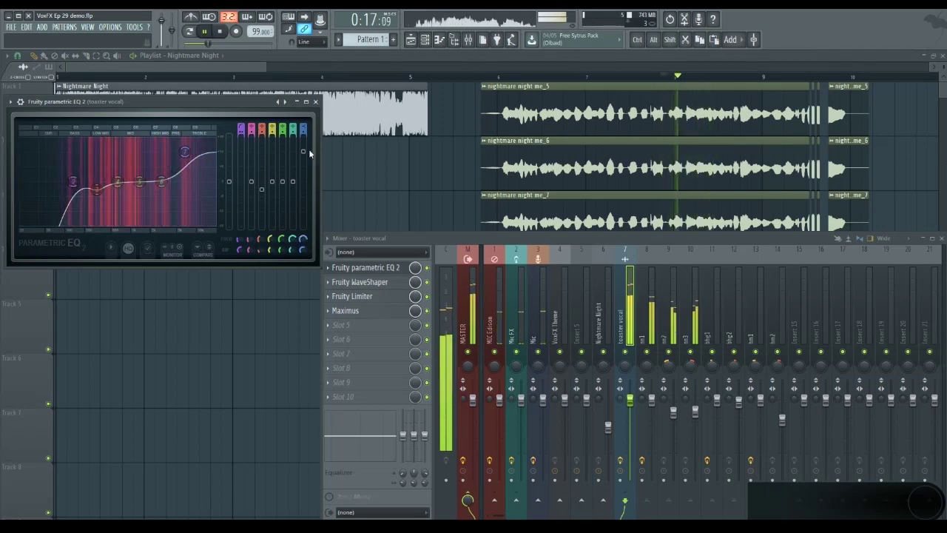
drag(304, 151, 305, 160)
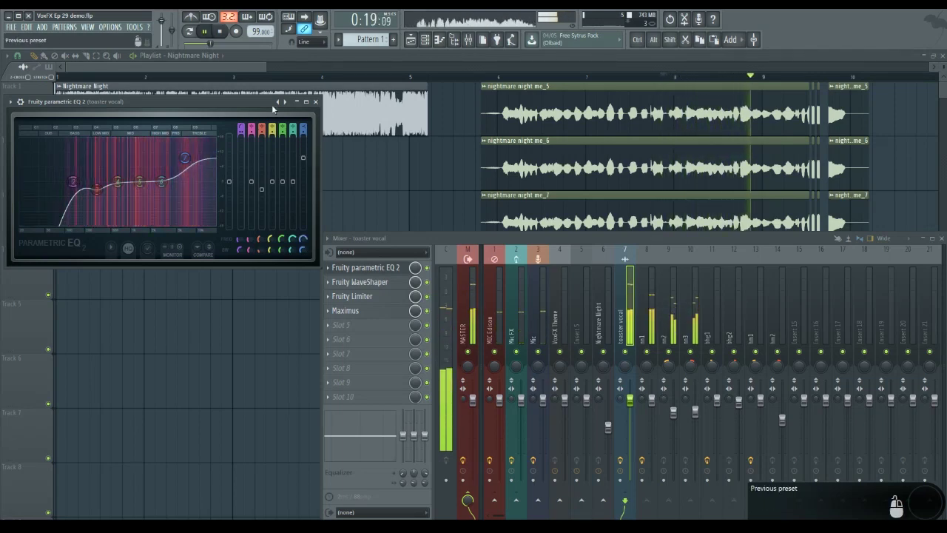
key(space)
key(space)
drag(304, 239, 304, 238)
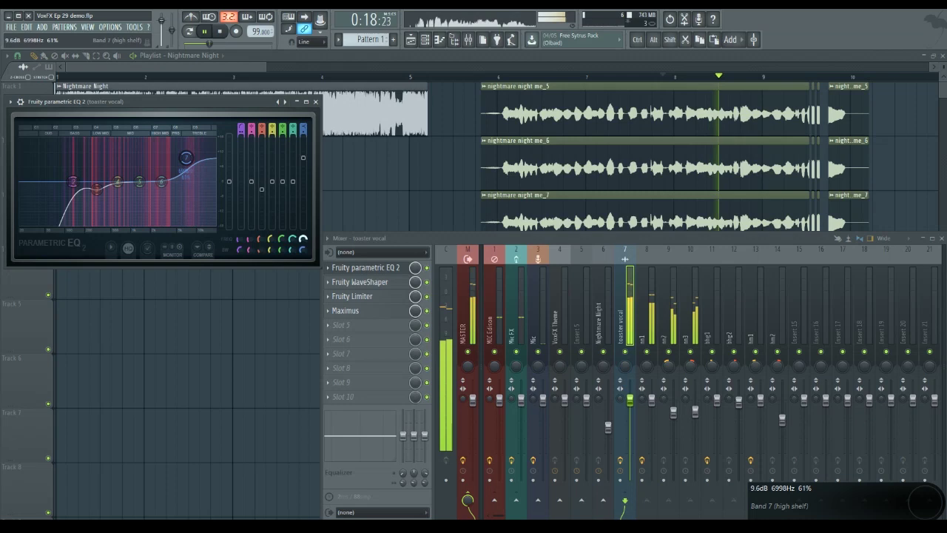
- Compare the original Nightmare Night clip from bars 2 and 4 with the vocal layers from just before bar 8 and from bar 9
click(178, 78)
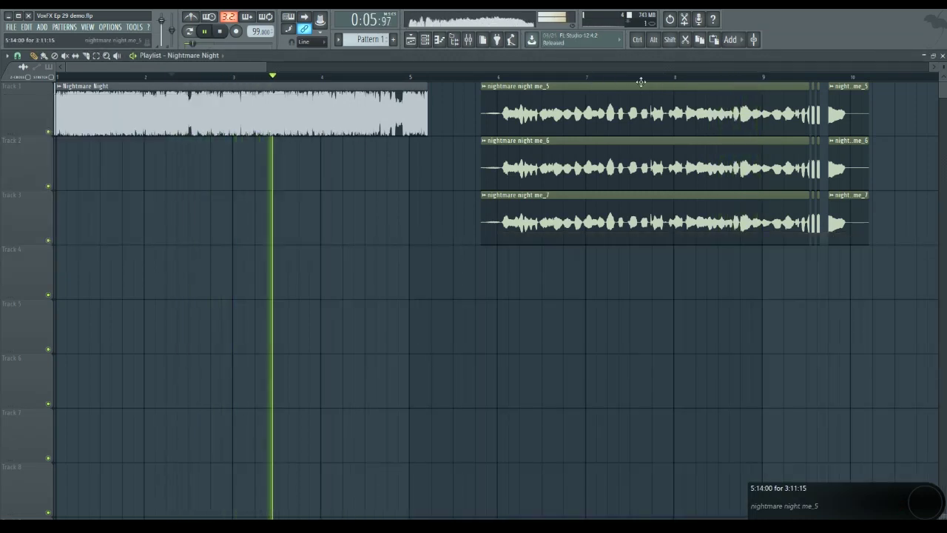
click(668, 77)
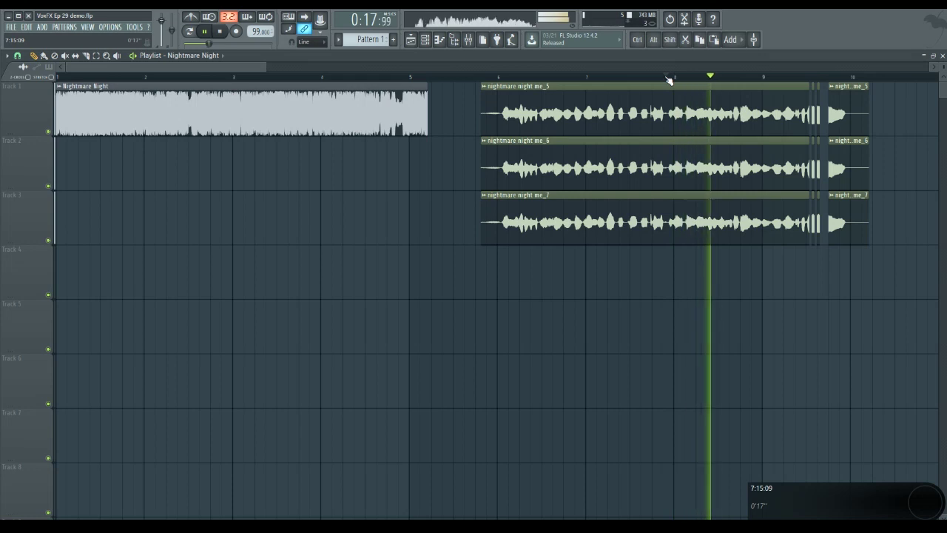
click(367, 77)
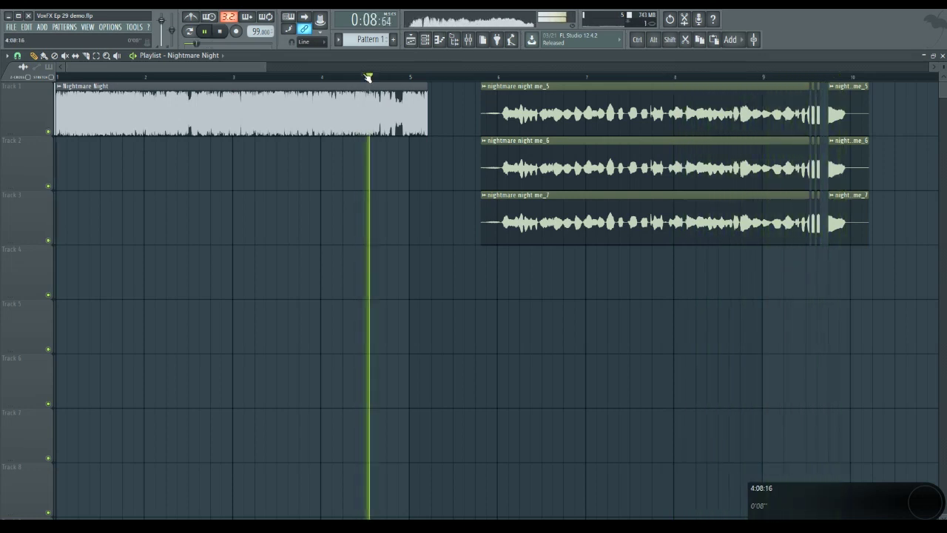
click(790, 78)
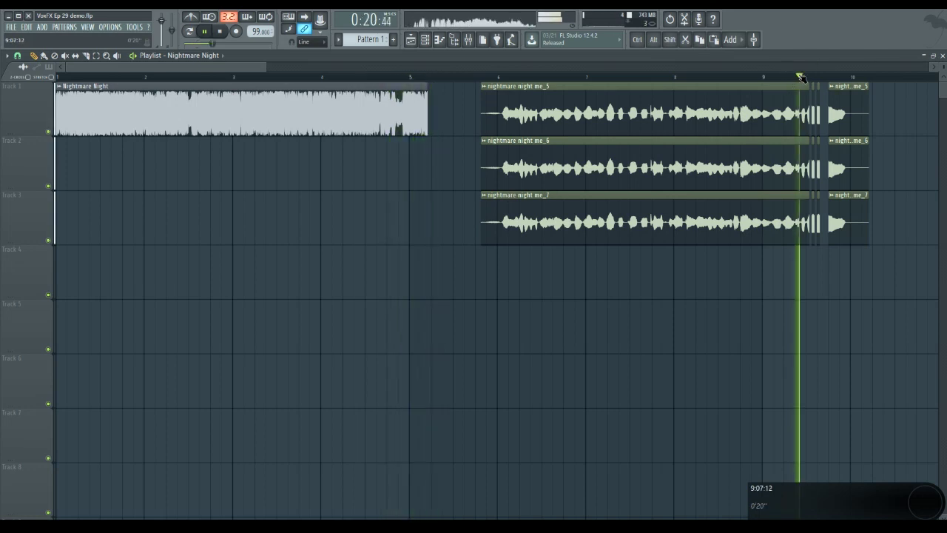
key(space)
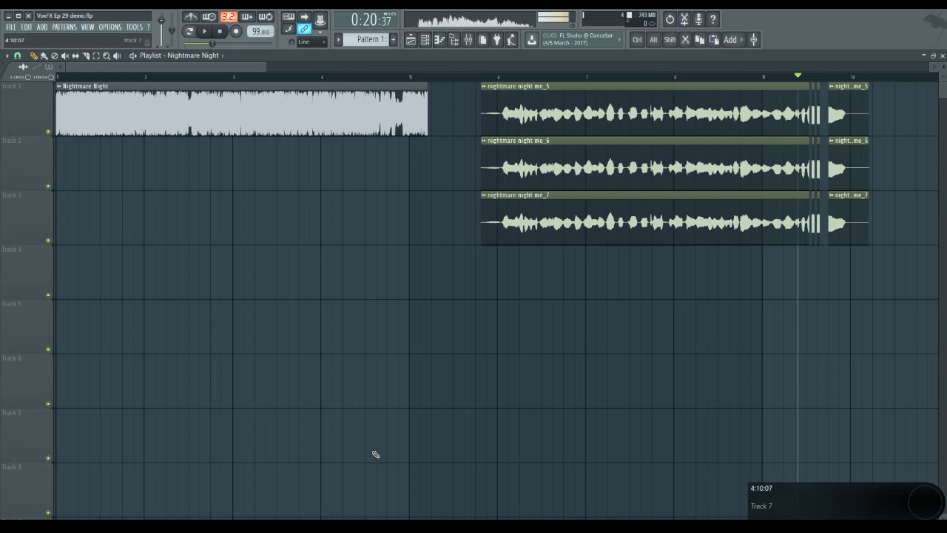
- Play the beyond her garden vocal layers from around bar 11, followed by the heartmender me layers from around bar 18
drag(229, 65, 379, 73)
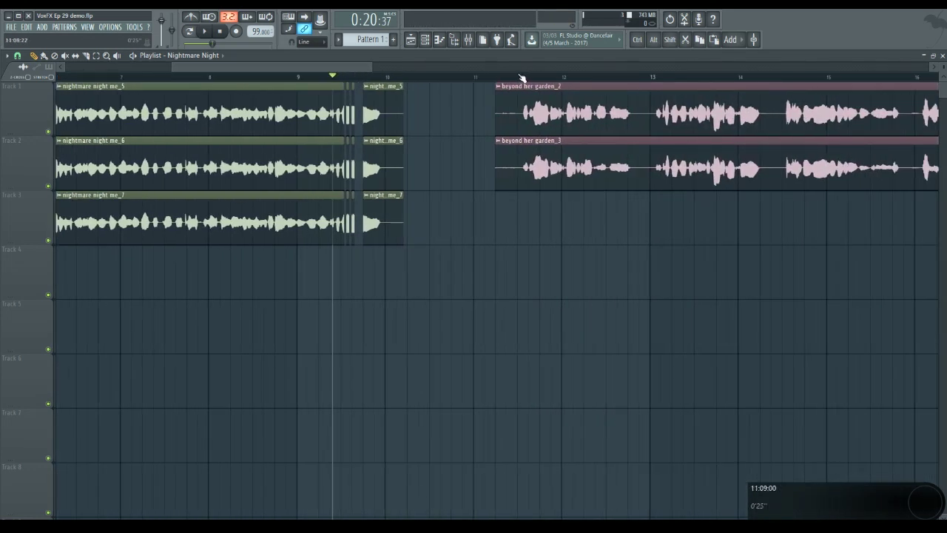
key(space)
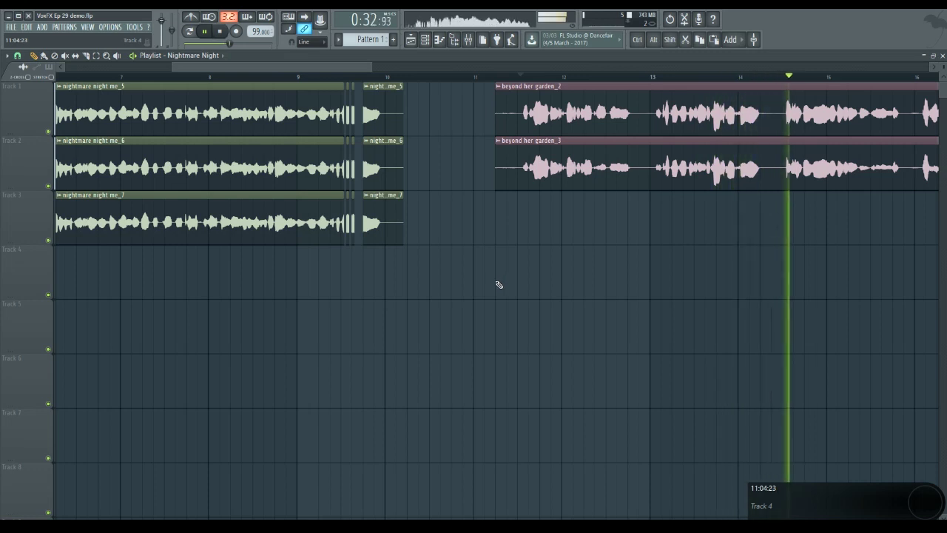
drag(335, 69, 447, 73)
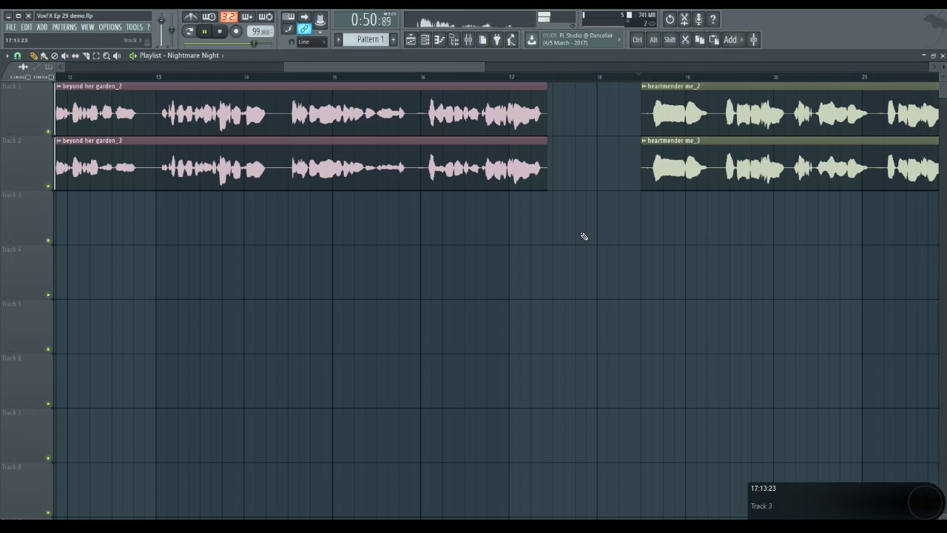
drag(384, 67, 503, 67)
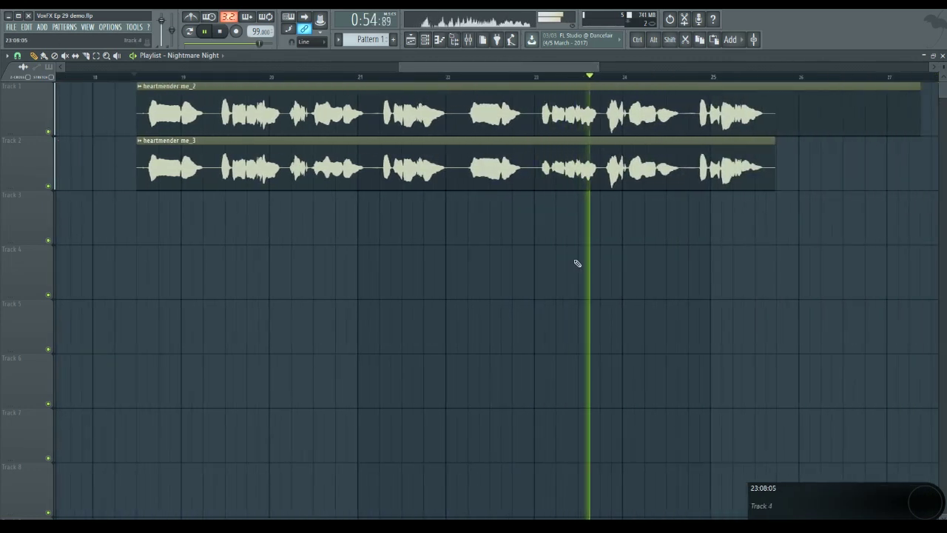